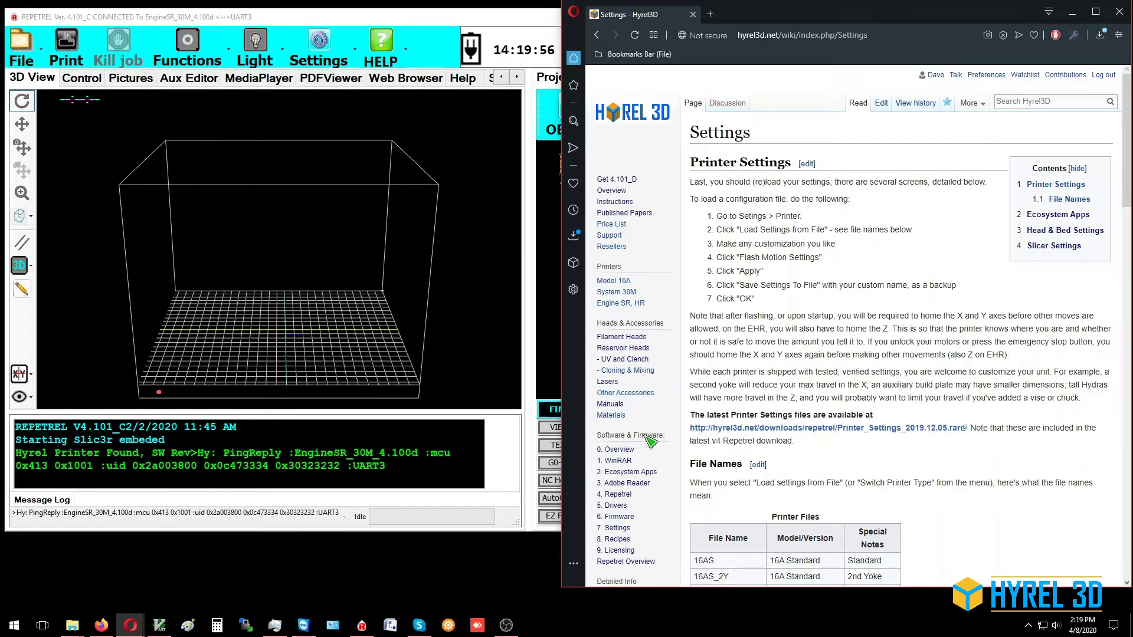
Step: Download the Slic3r recipes archive from the wiki's Recipes page and show it in Downloads
click(624, 539)
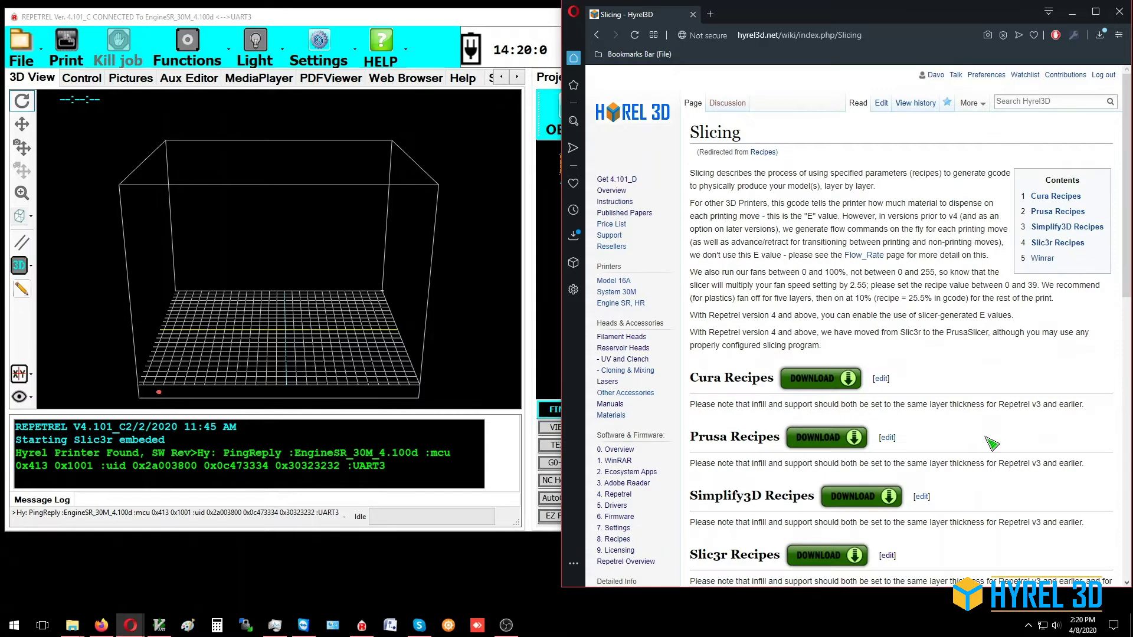
scroll(973, 418, down, 2)
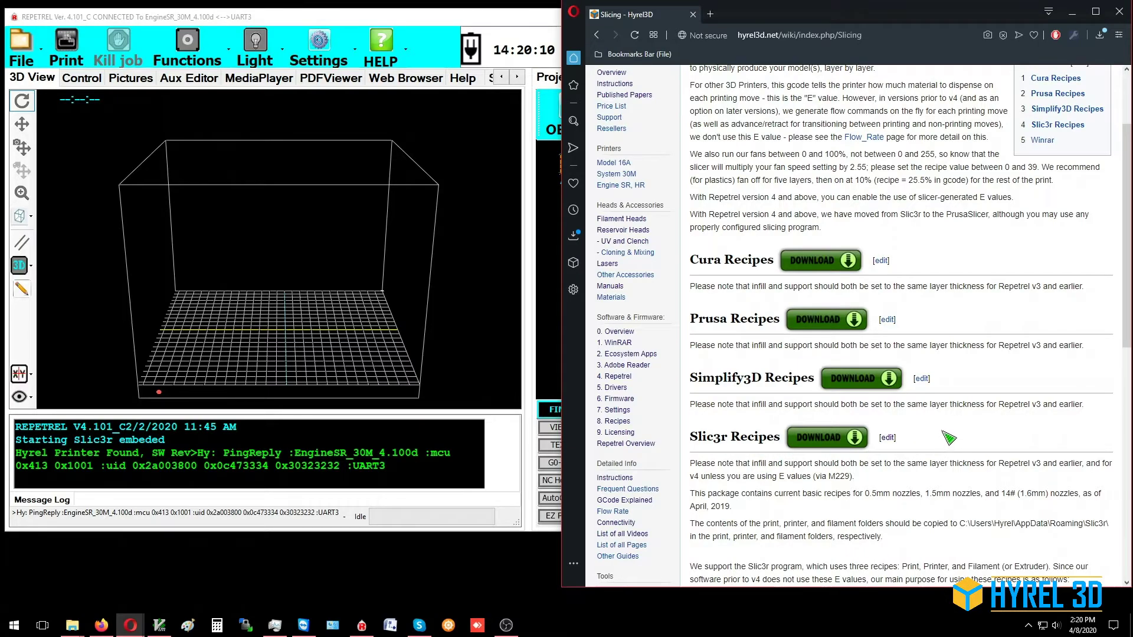
scroll(942, 435, down, 1)
click(832, 388)
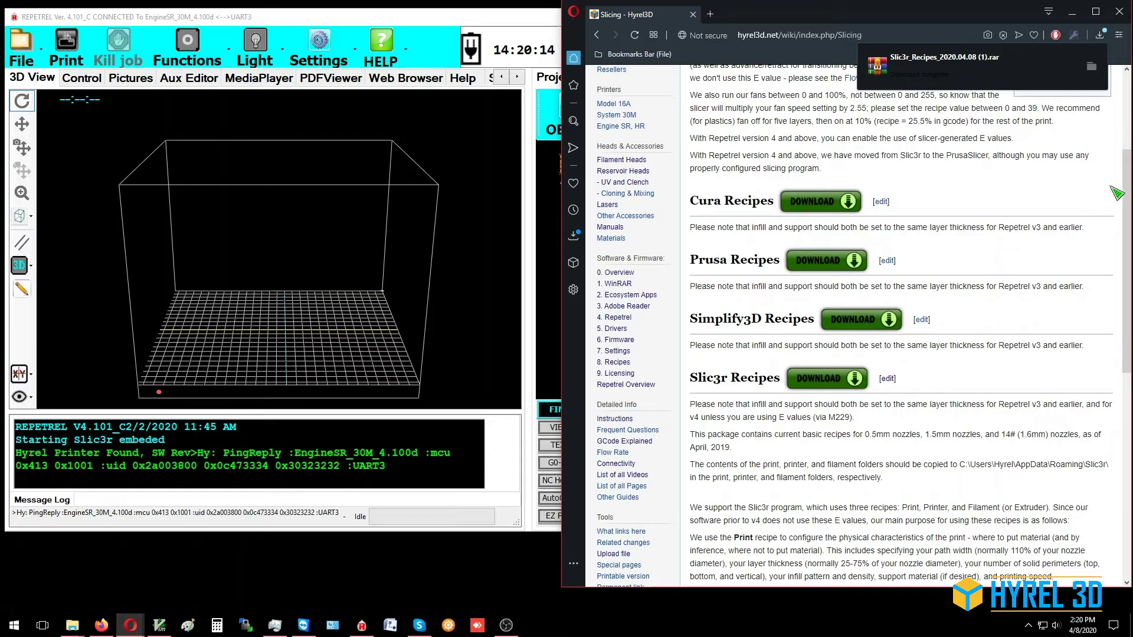
click(1091, 66)
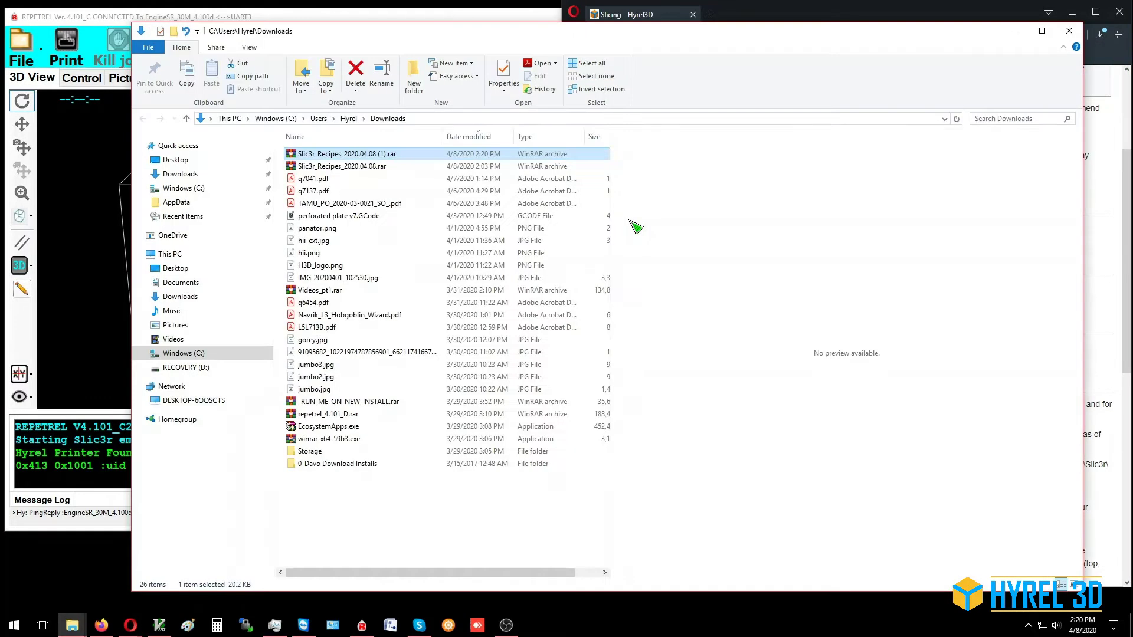
Step: Open Slic3r_Recipes_2020.04.08.rar in WinRAR, select its Slic3r folder, and bring up AppData\Roaming
click(327, 167)
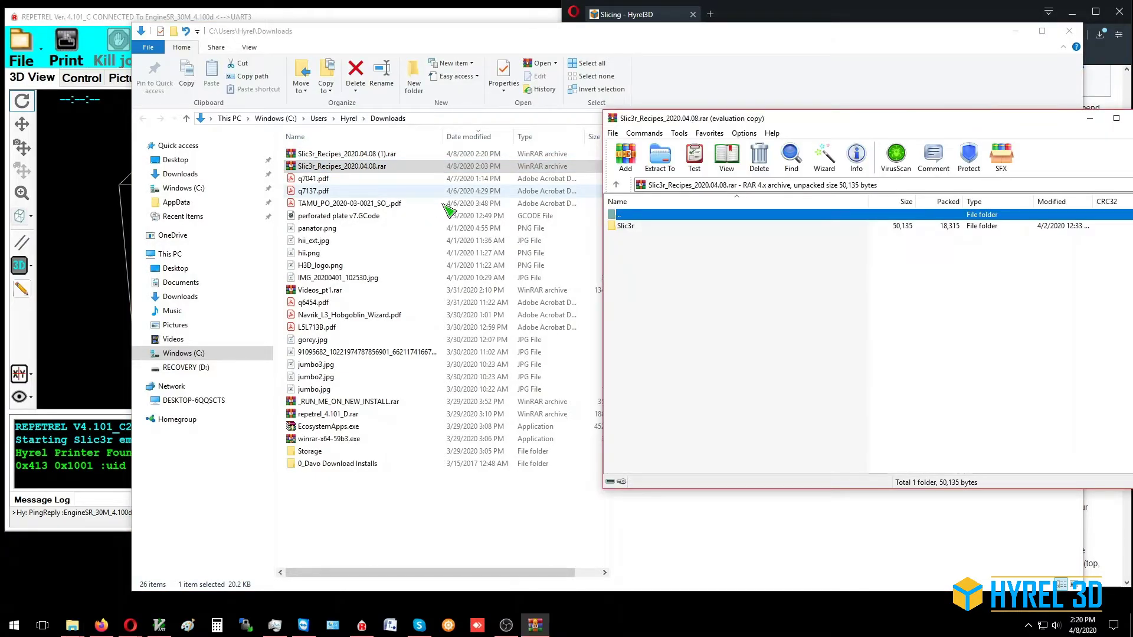
click(621, 226)
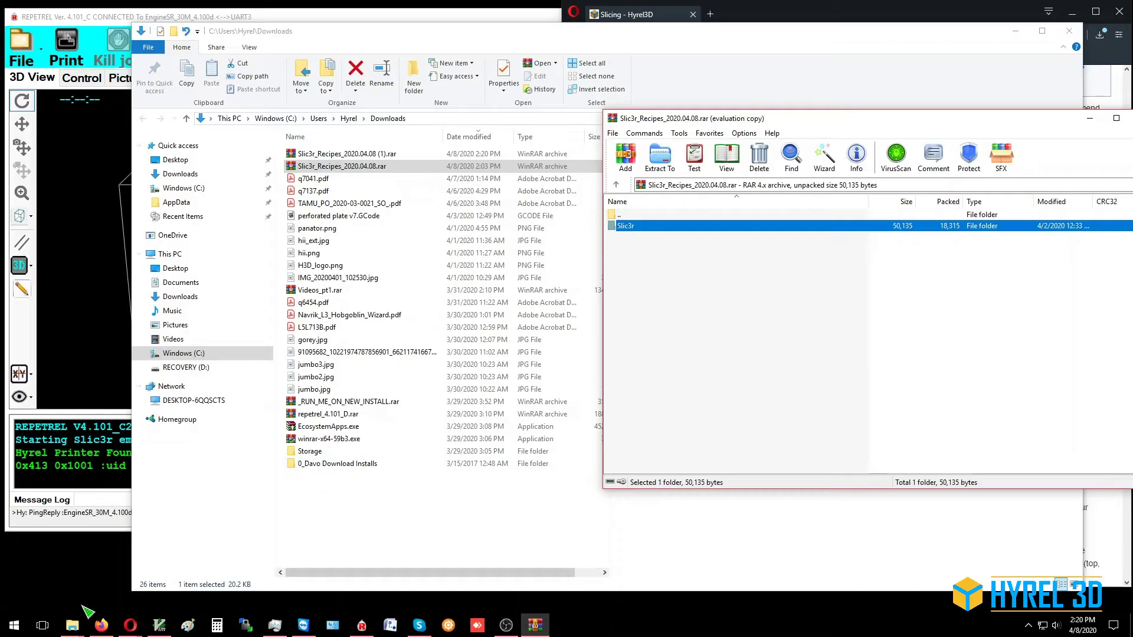
mouse_move(78, 629)
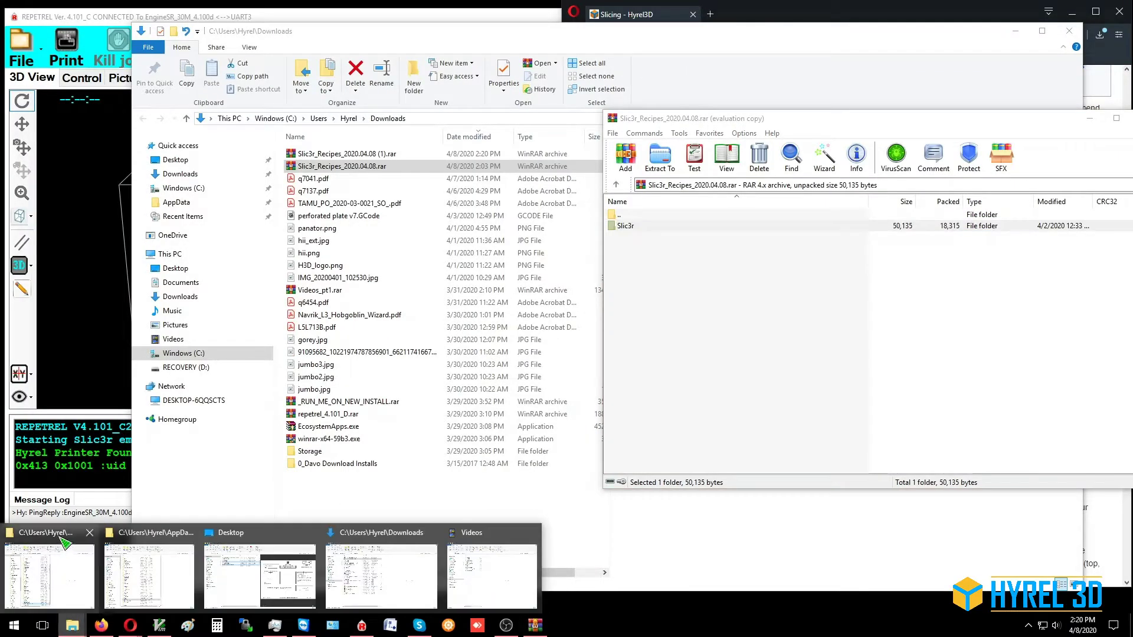
click(63, 541)
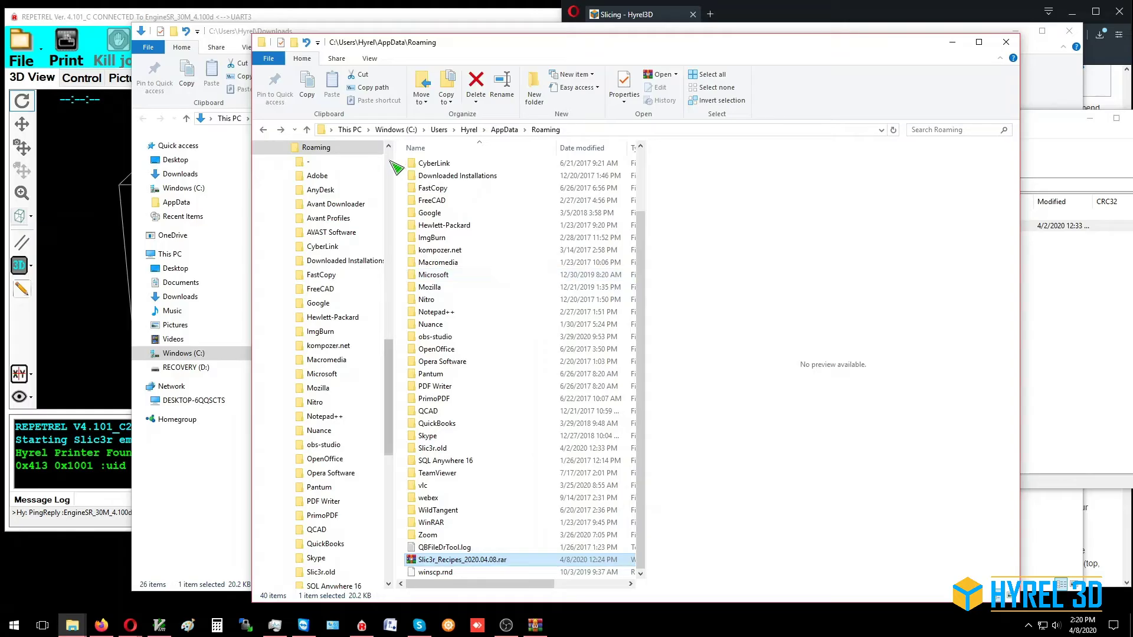
Step: Move the AppData\Roaming Explorer window to the left, beside the WinRAR archive
scroll(391, 163, up, 10)
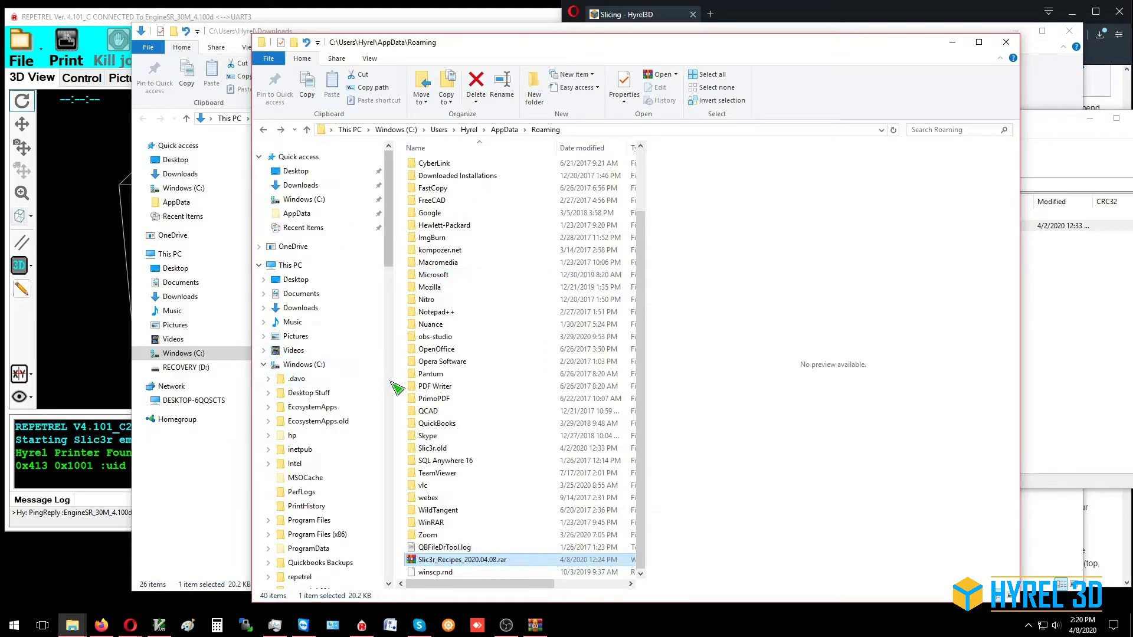
scroll(354, 366, down, 10)
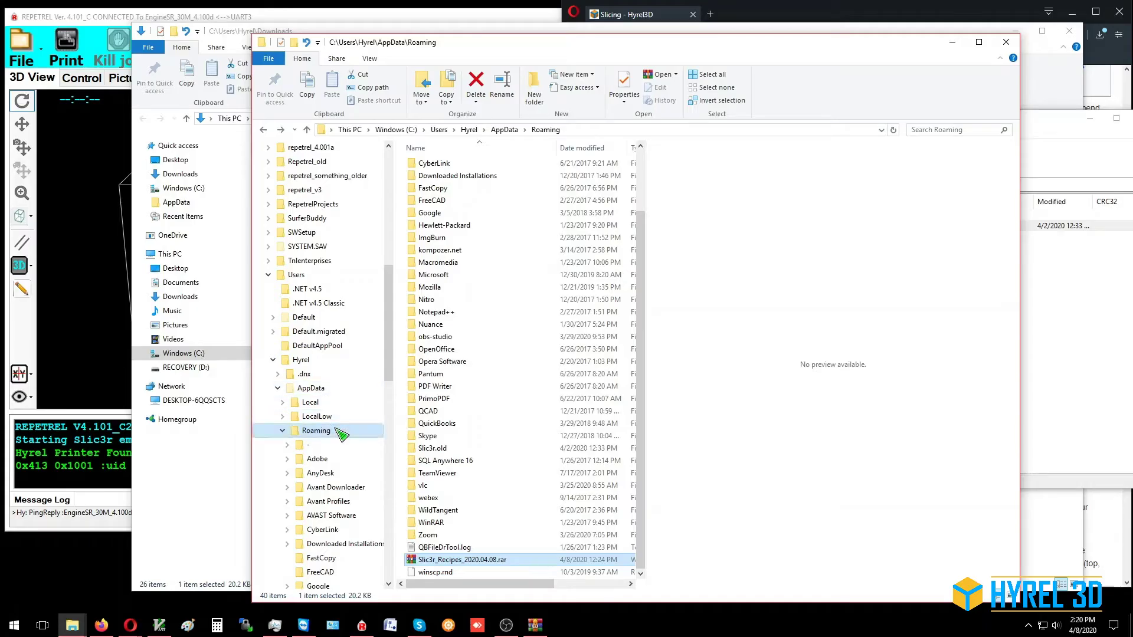
click(390, 549)
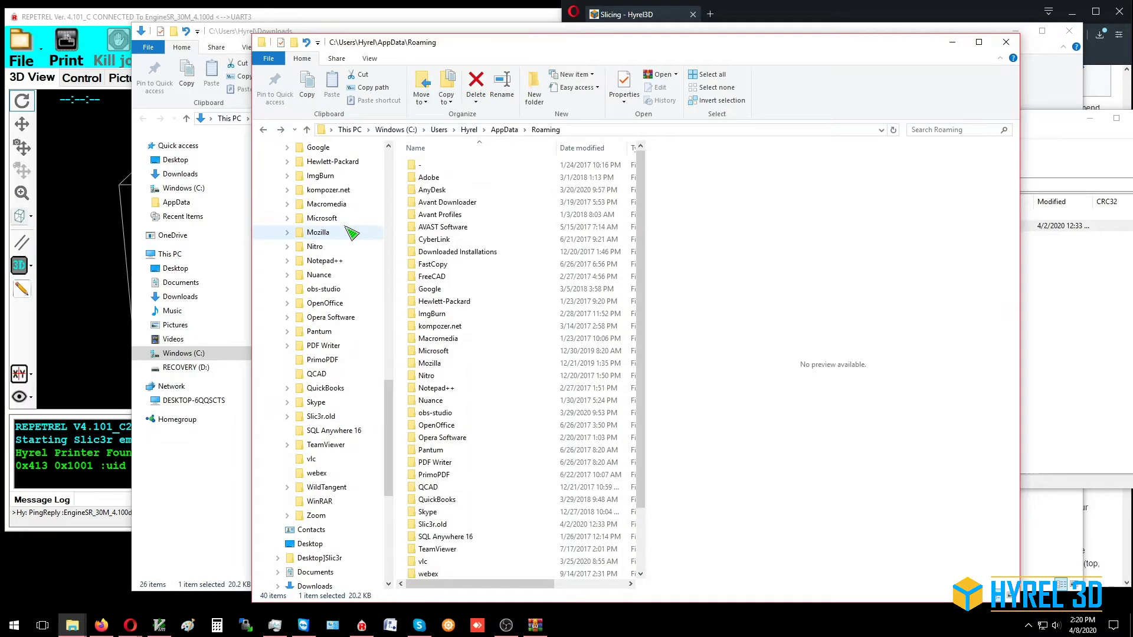
click(586, 129)
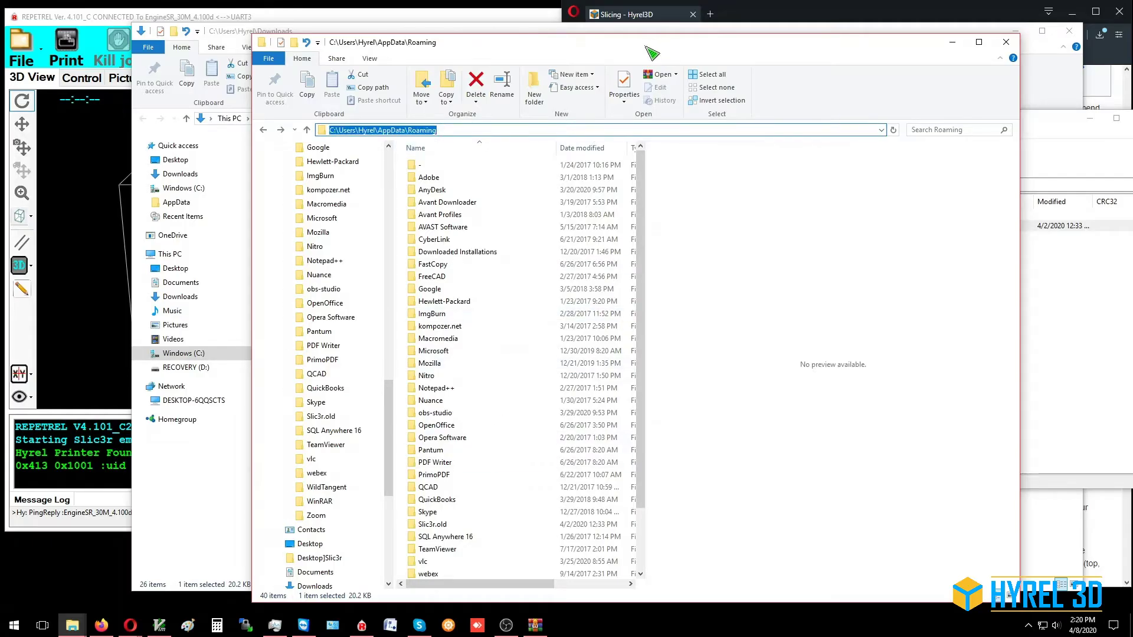
drag(644, 48, 456, 57)
Step: Drag the archive's Slic3r folder into AppData\Roaming and open the extracted folder
click(865, 121)
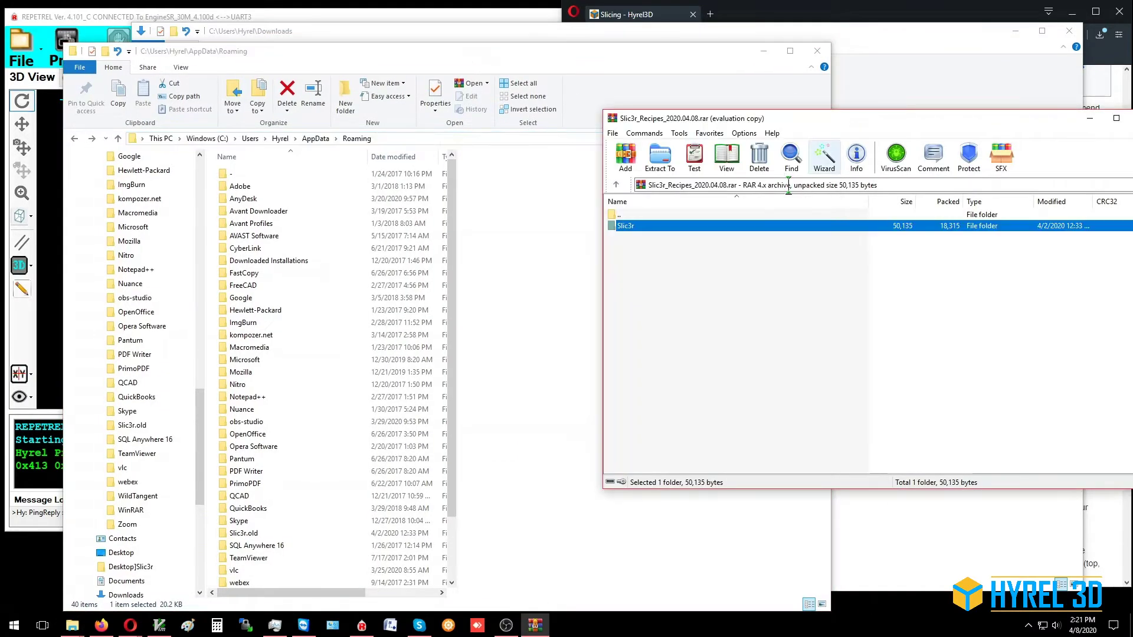
drag(642, 230, 357, 141)
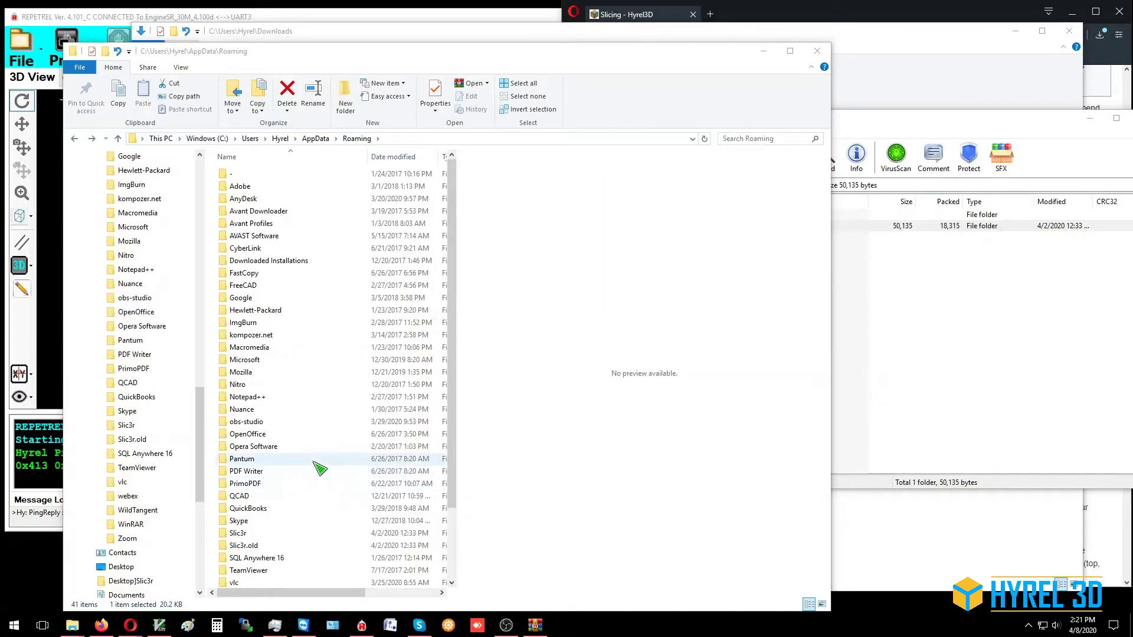
double_click(258, 535)
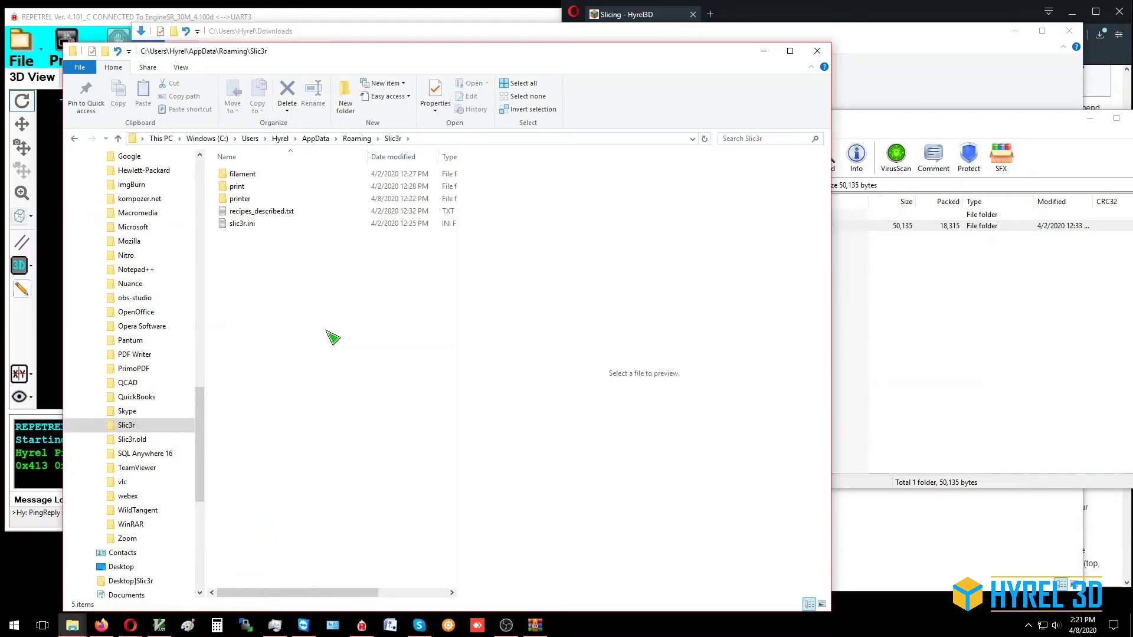
Step: Read recipes_described.txt in a widened preview pane, then switch back to Repetrel
click(272, 214)
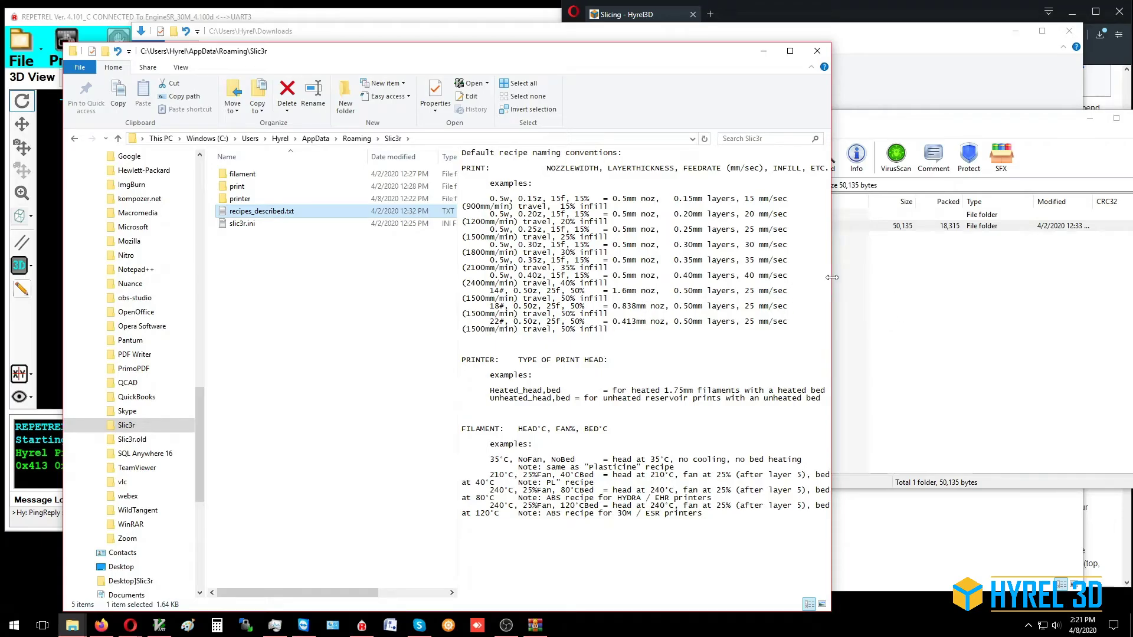
drag(832, 277, 1061, 277)
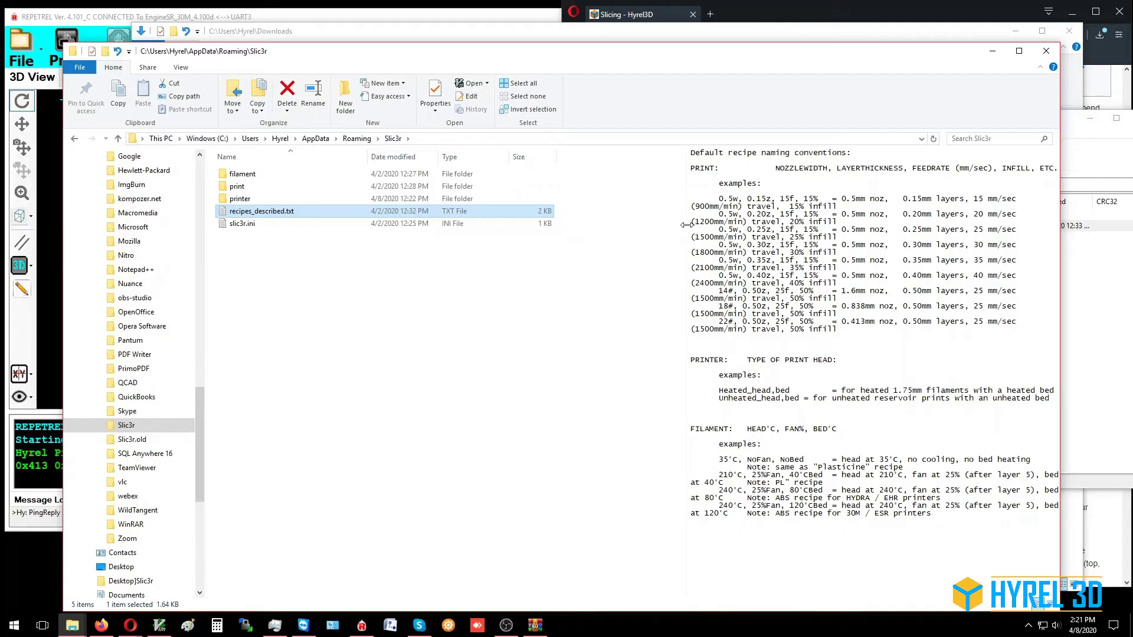
drag(686, 225, 479, 230)
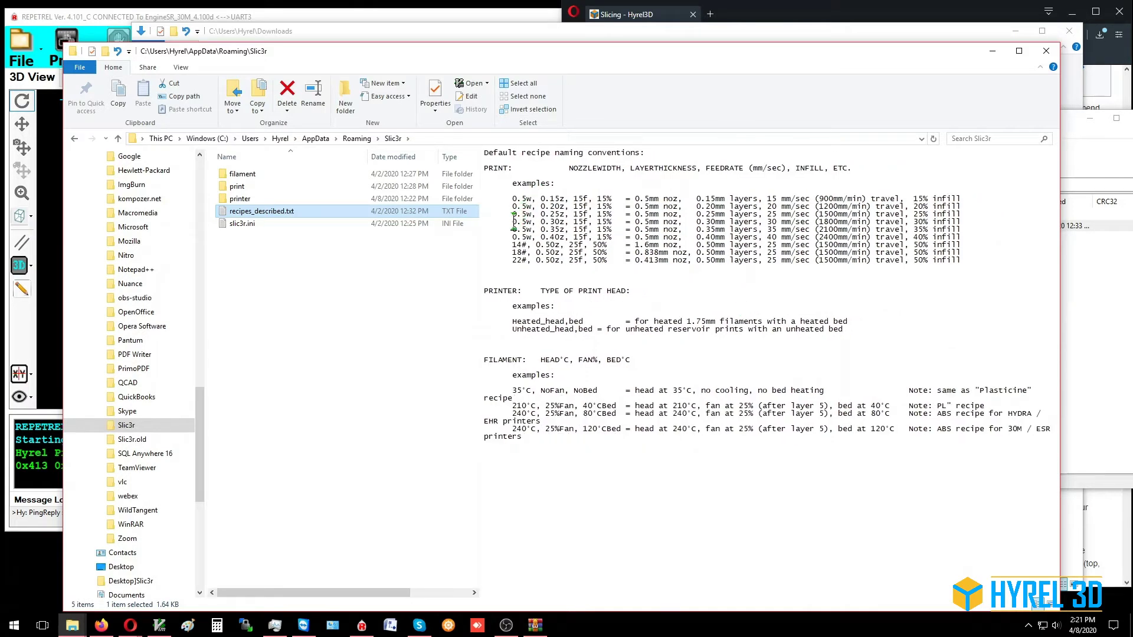
click(513, 222)
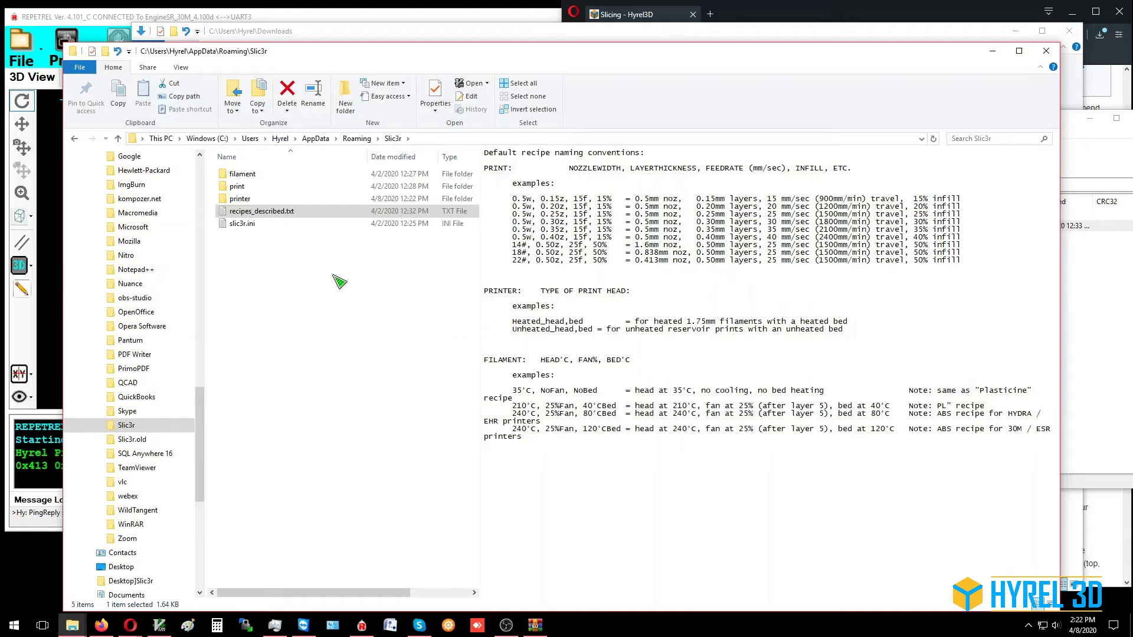
click(242, 187)
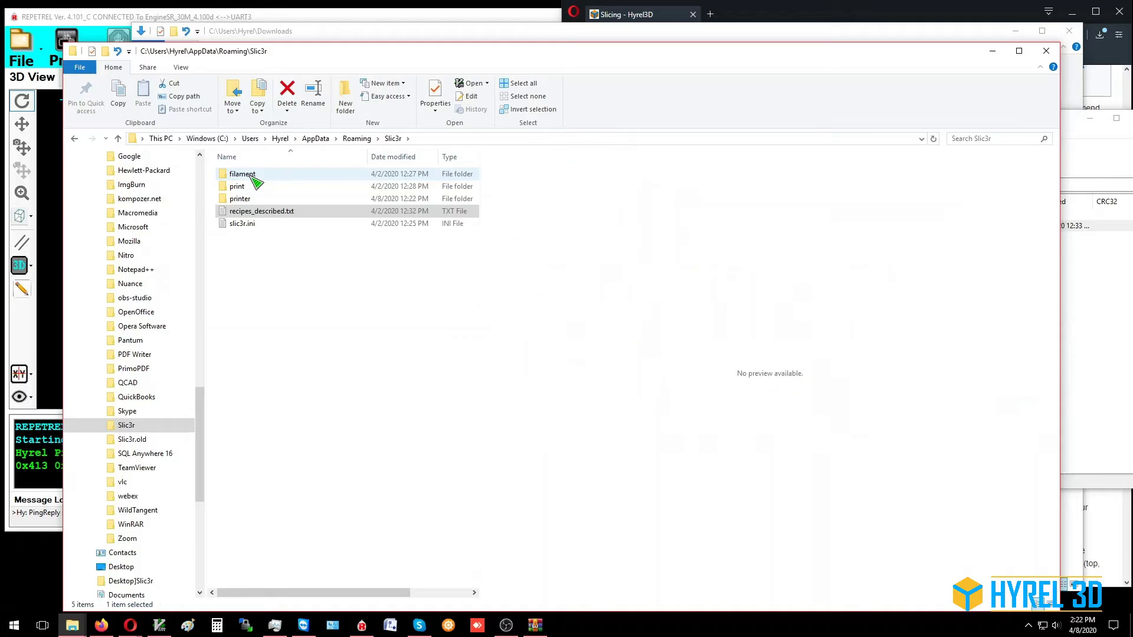
click(333, 18)
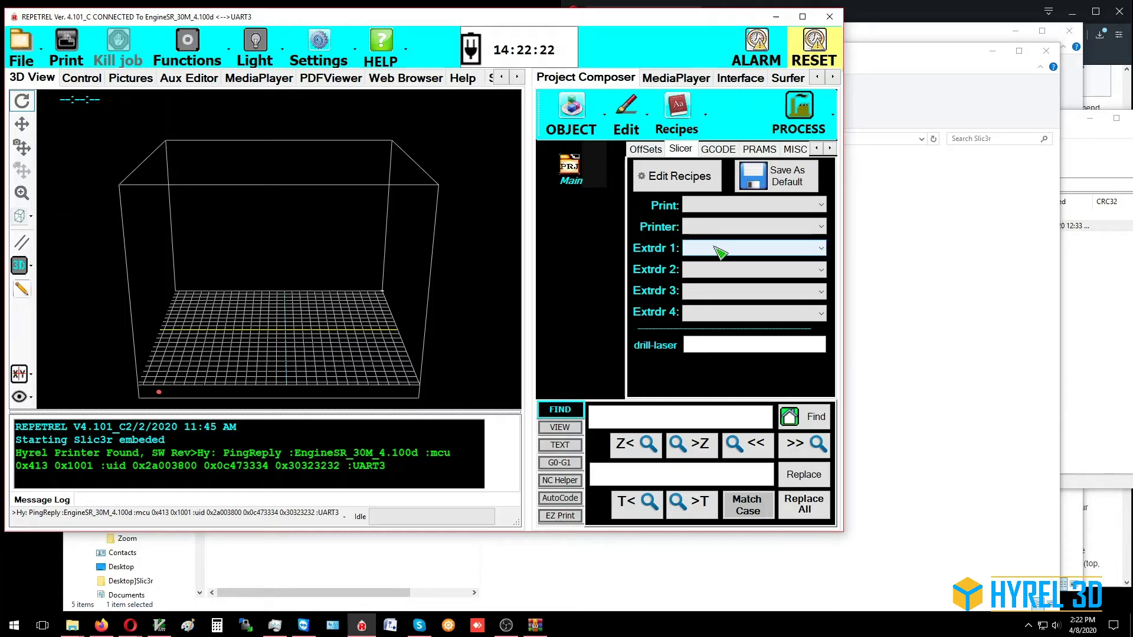
Step: Go to Repetrel's external program paths and browse for the Slic3r CFG folder
click(885, 242)
key(alt+Tab)
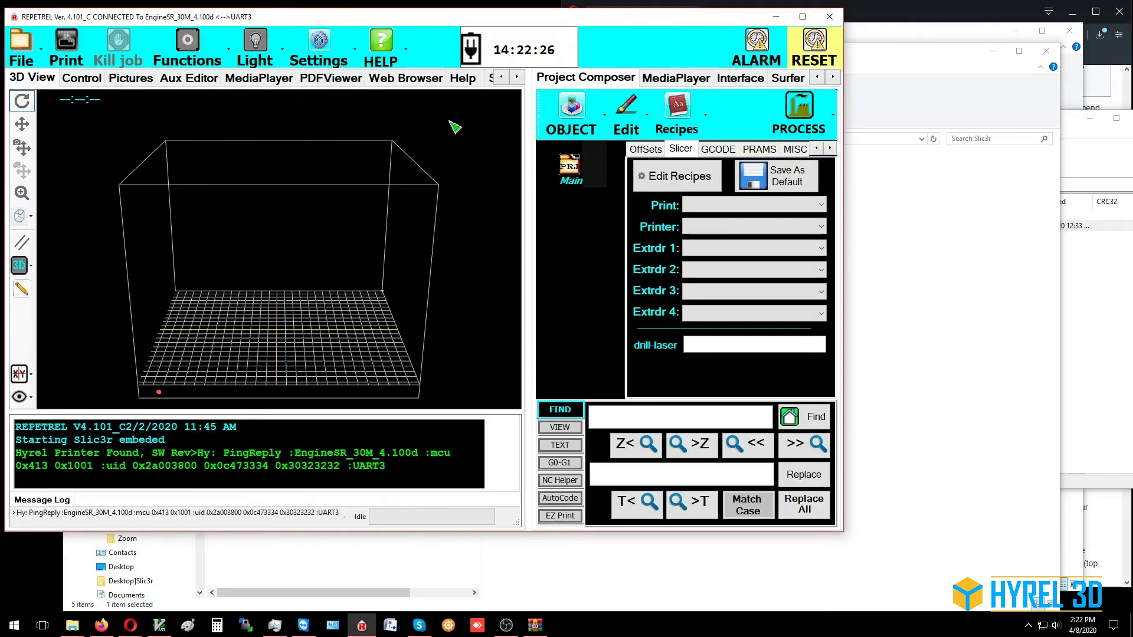
click(517, 77)
click(517, 77)
click(517, 77)
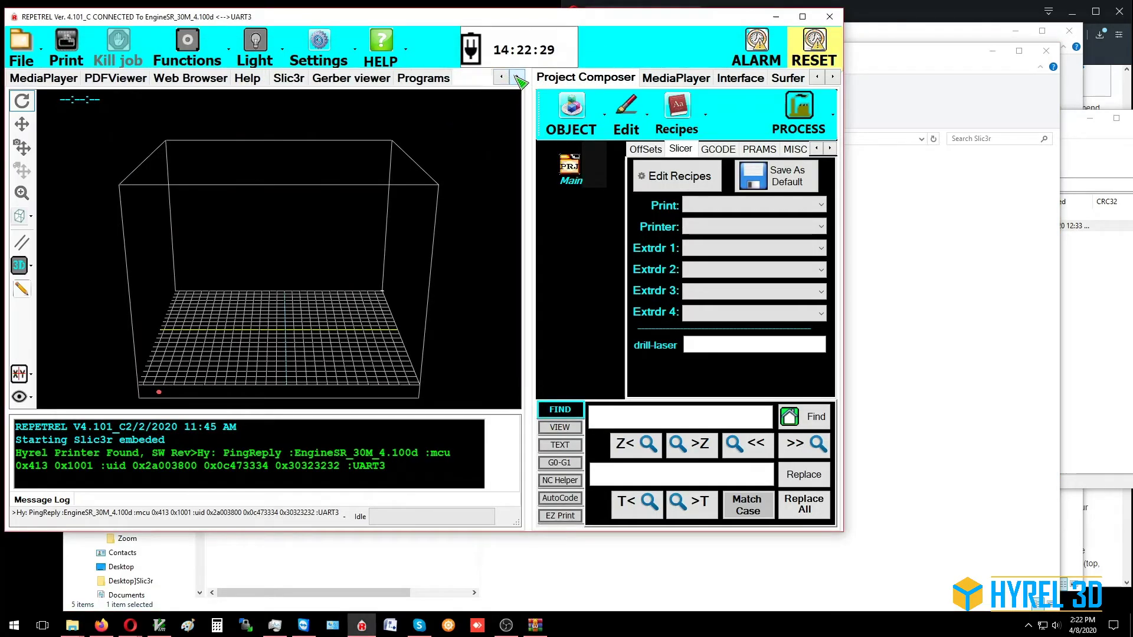
click(435, 80)
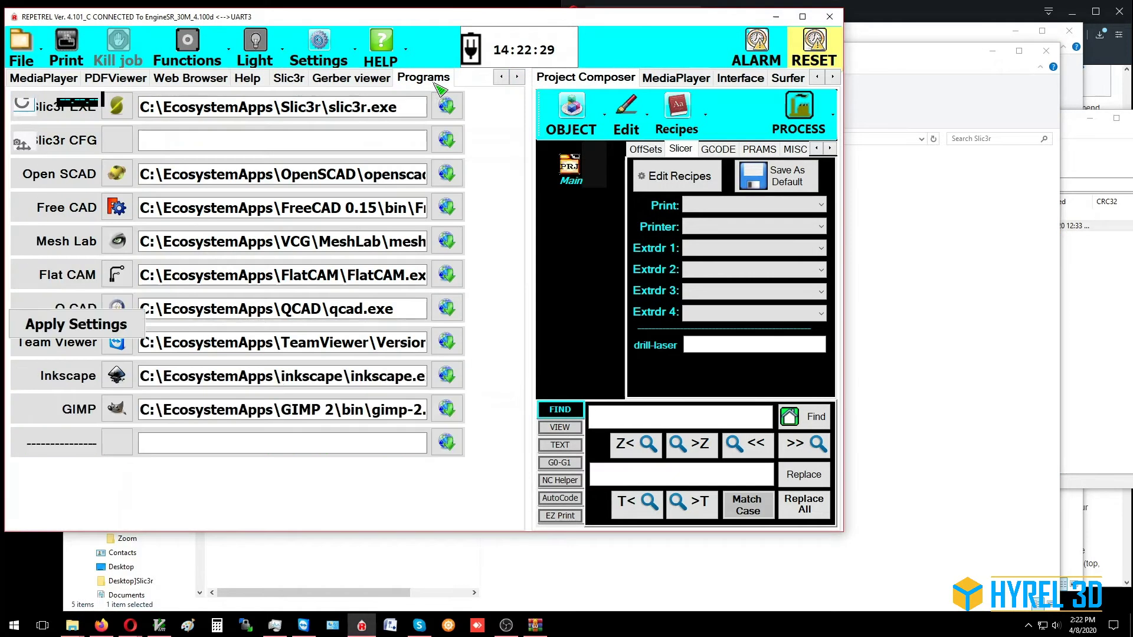
click(267, 141)
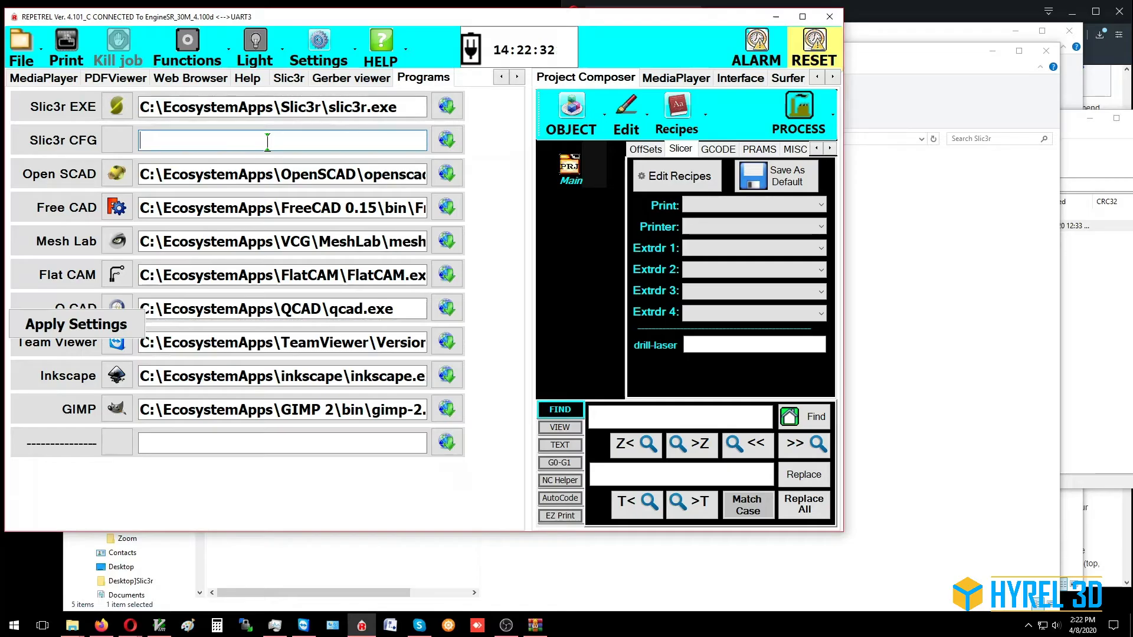
click(446, 140)
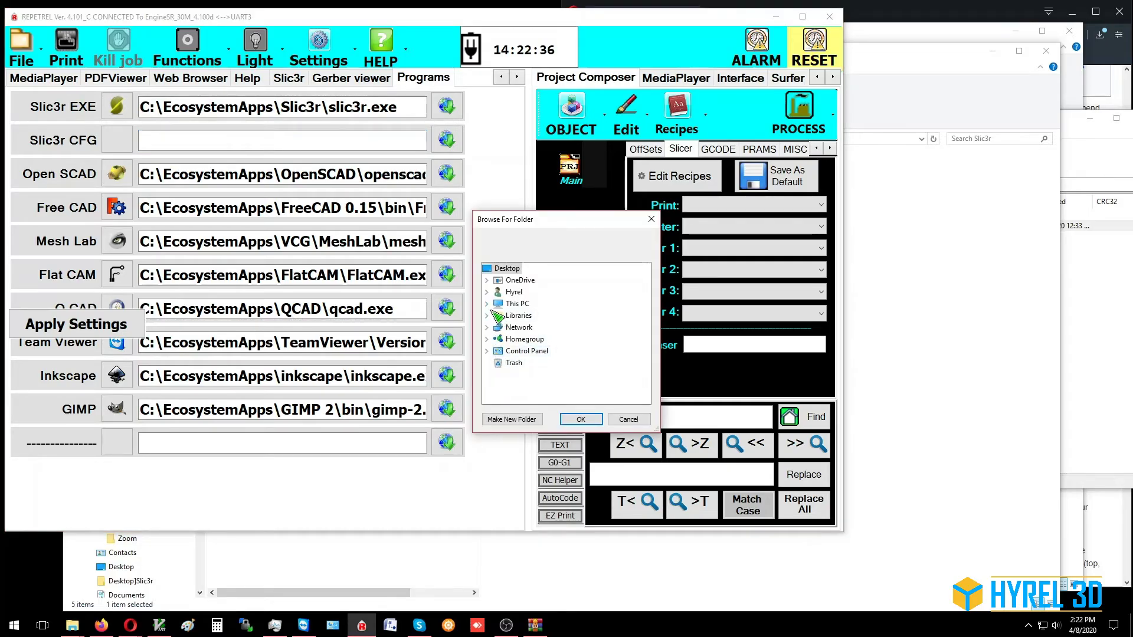
Step: Expand This PC, the C: drive, Users and Hyrel down to the AppData folder
double_click(512, 304)
scroll(516, 319, down, 2)
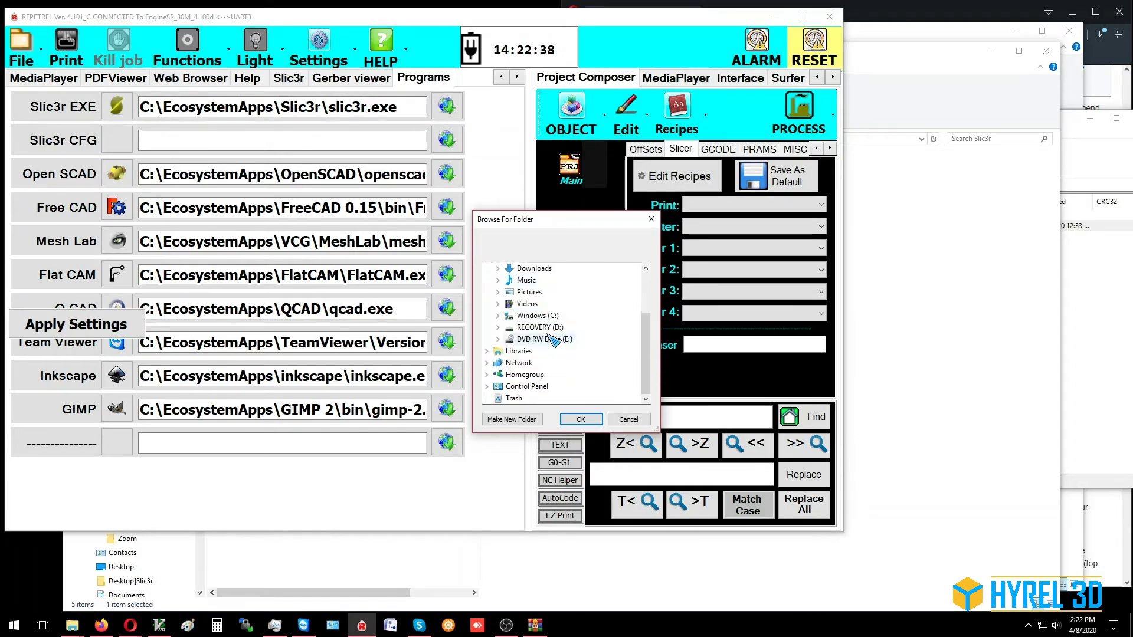
double_click(520, 317)
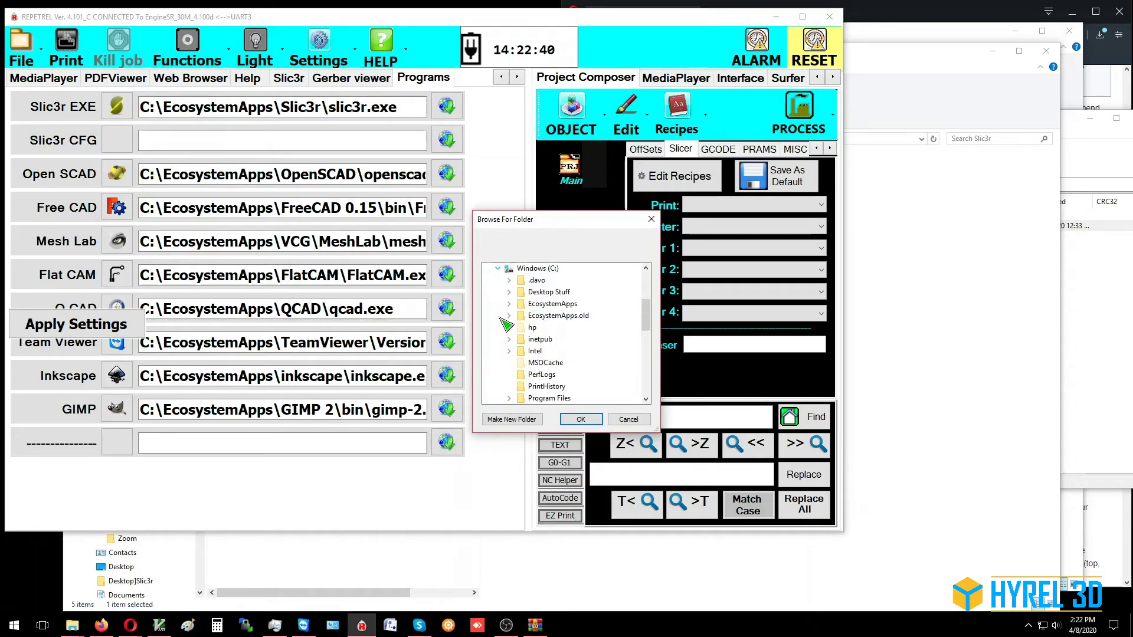
scroll(581, 354, down, 2)
scroll(581, 354, down, 2)
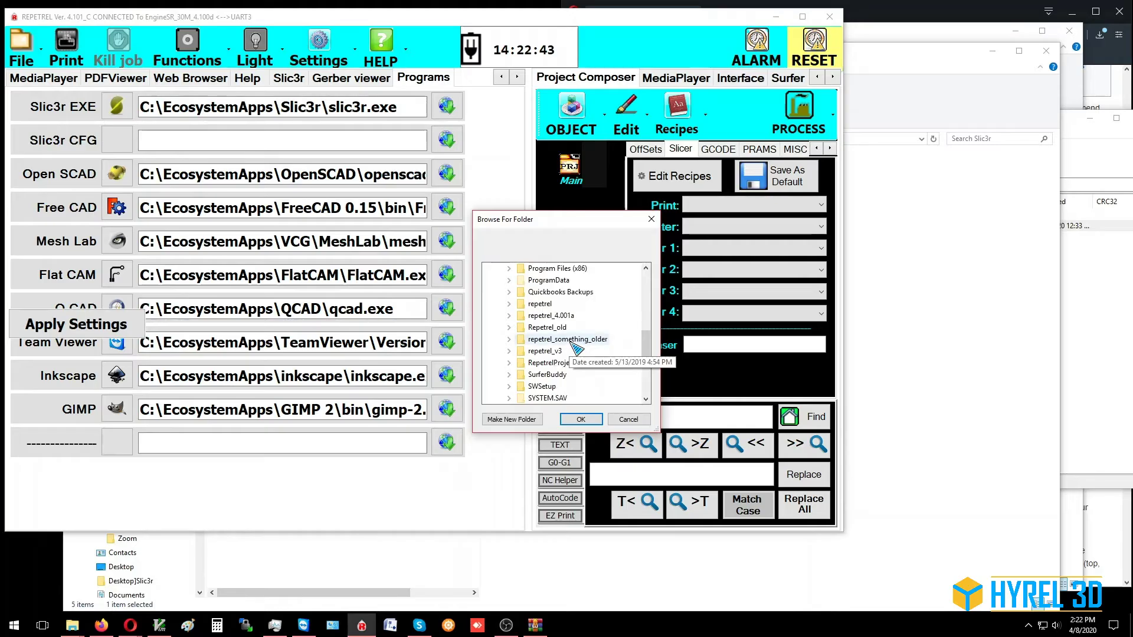
scroll(573, 345, up, 8)
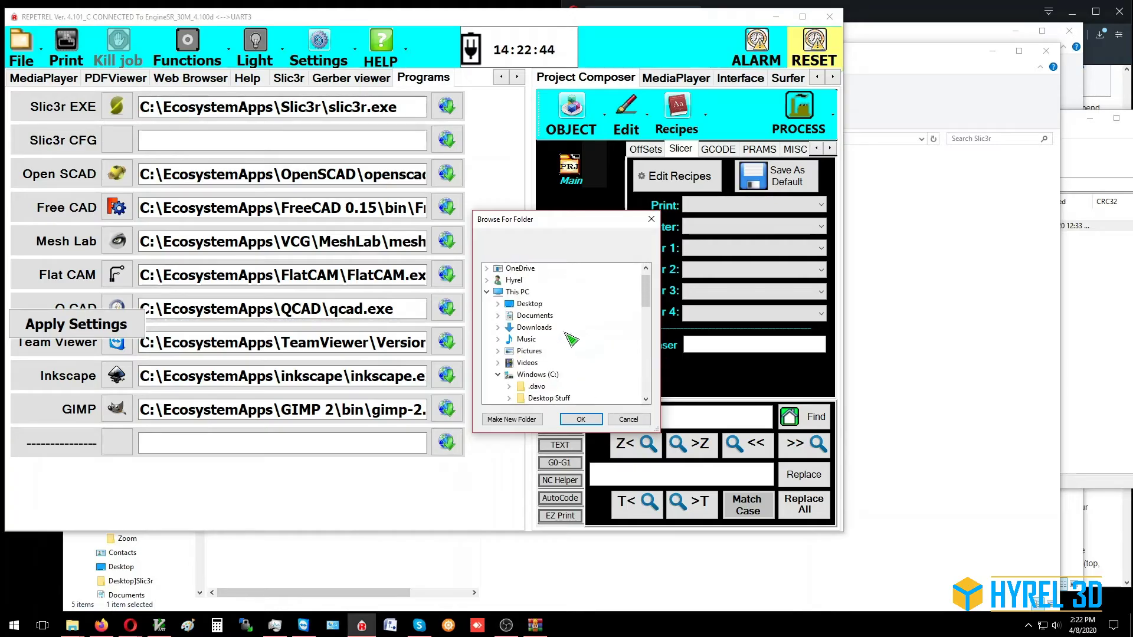
scroll(548, 366, down, 10)
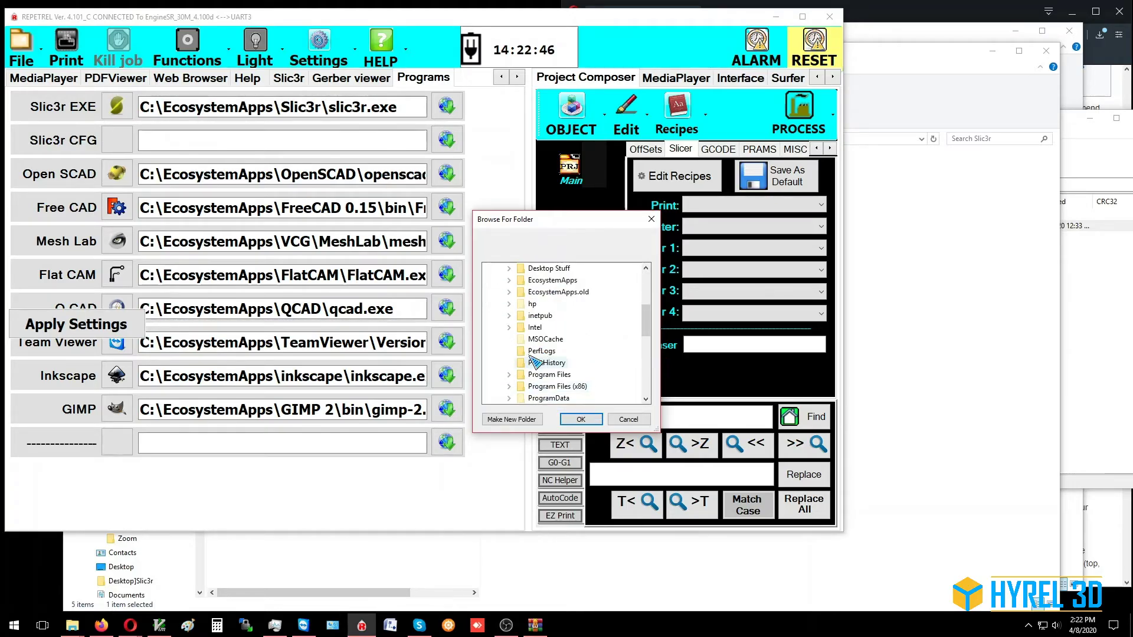
click(536, 279)
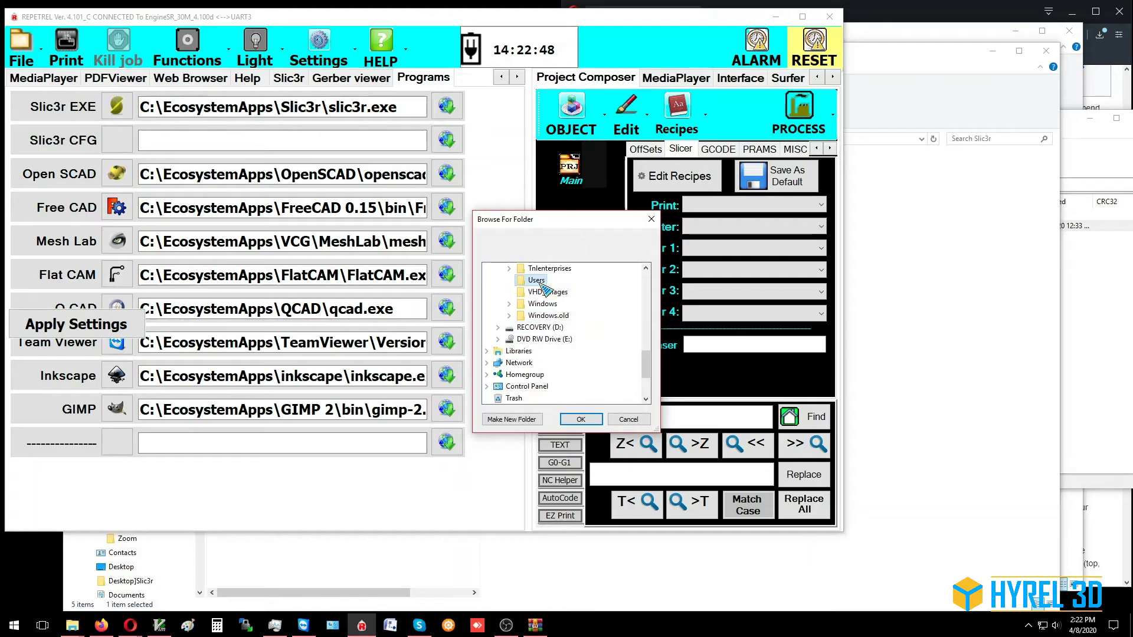
click(547, 350)
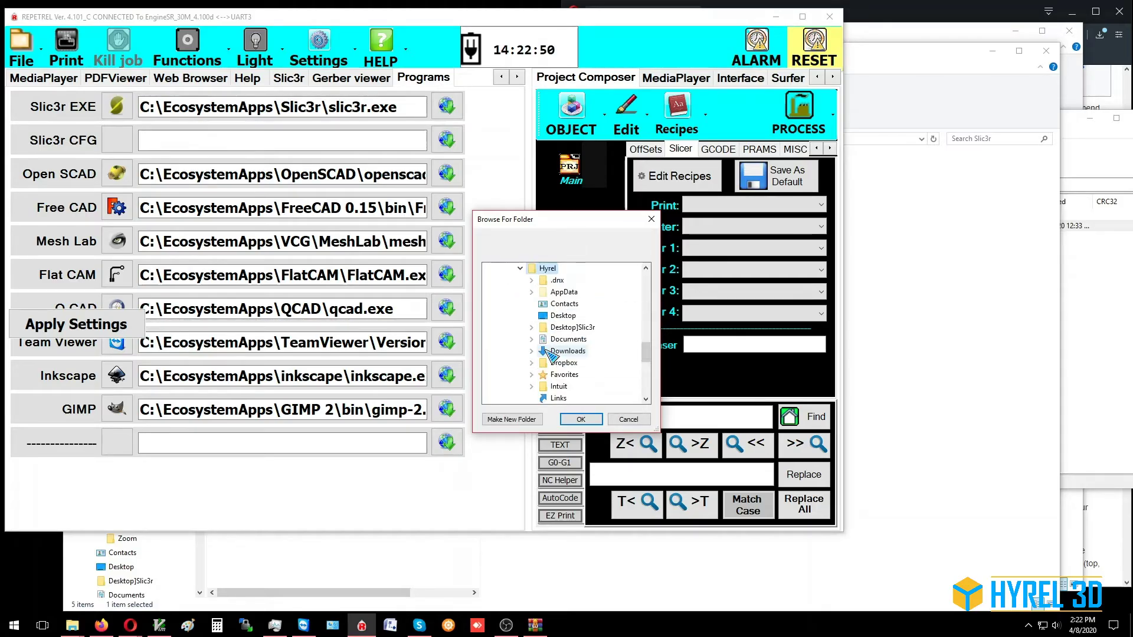
click(565, 292)
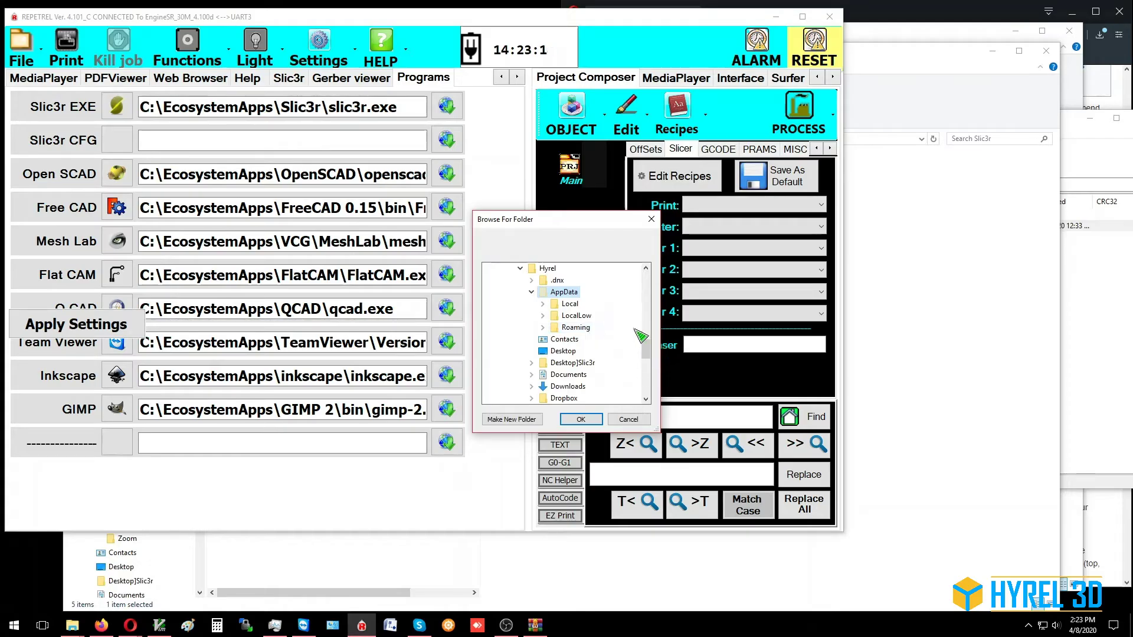
click(72, 626)
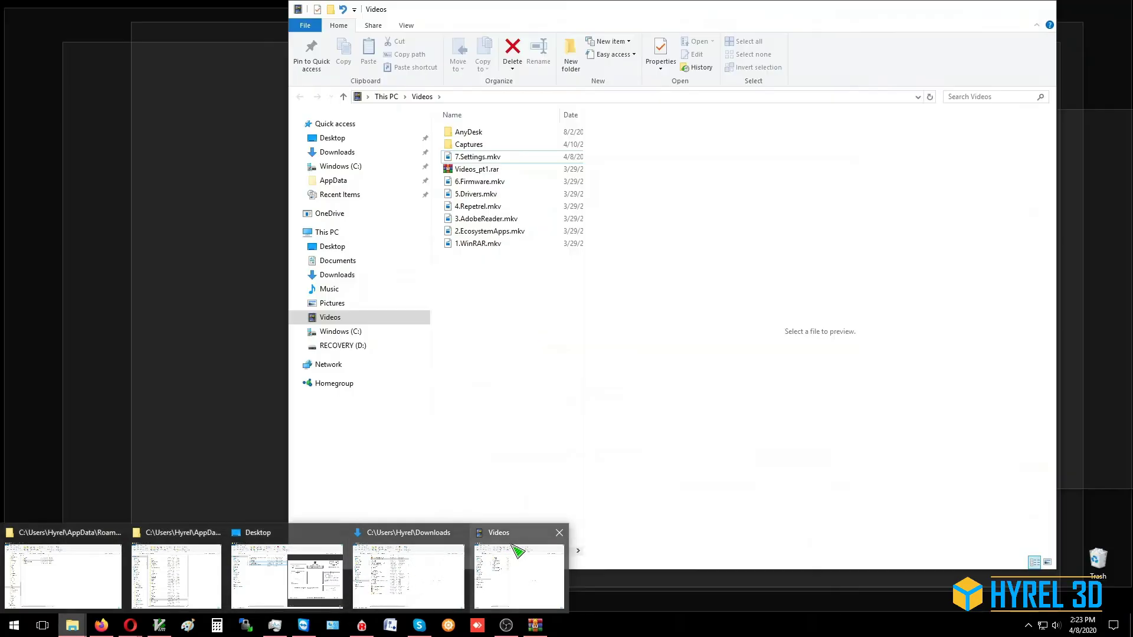
click(493, 558)
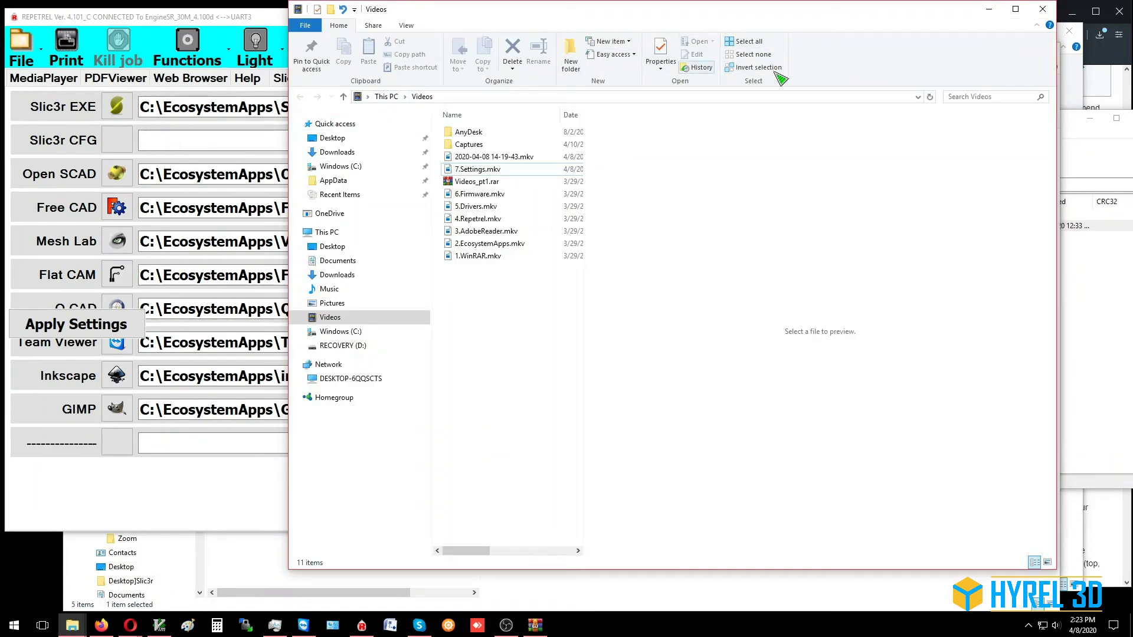
click(406, 26)
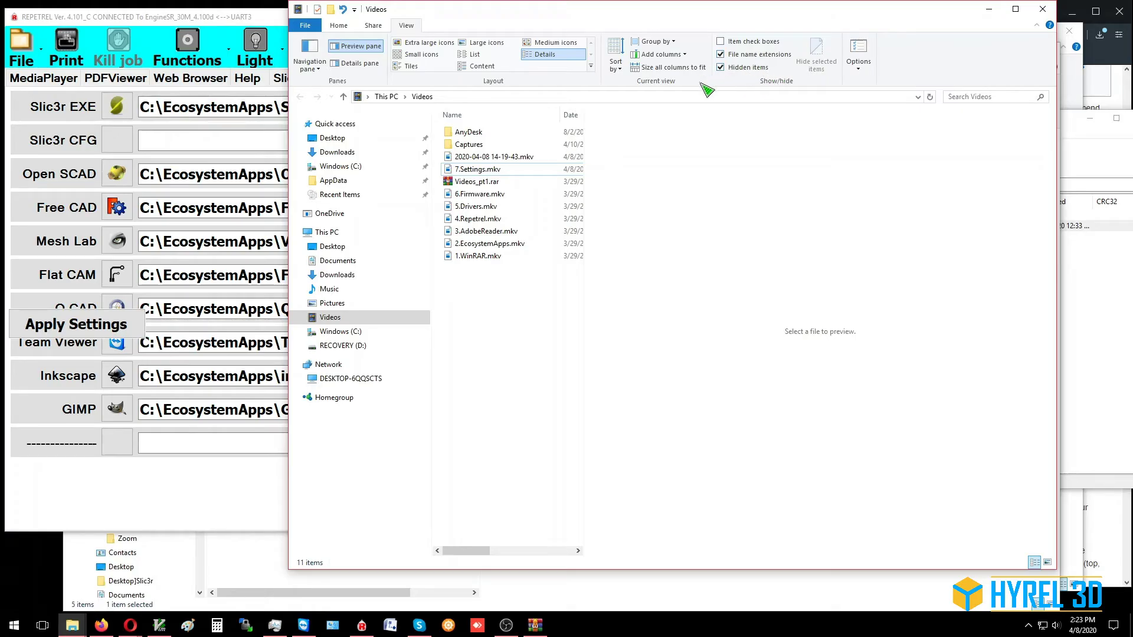
click(989, 9)
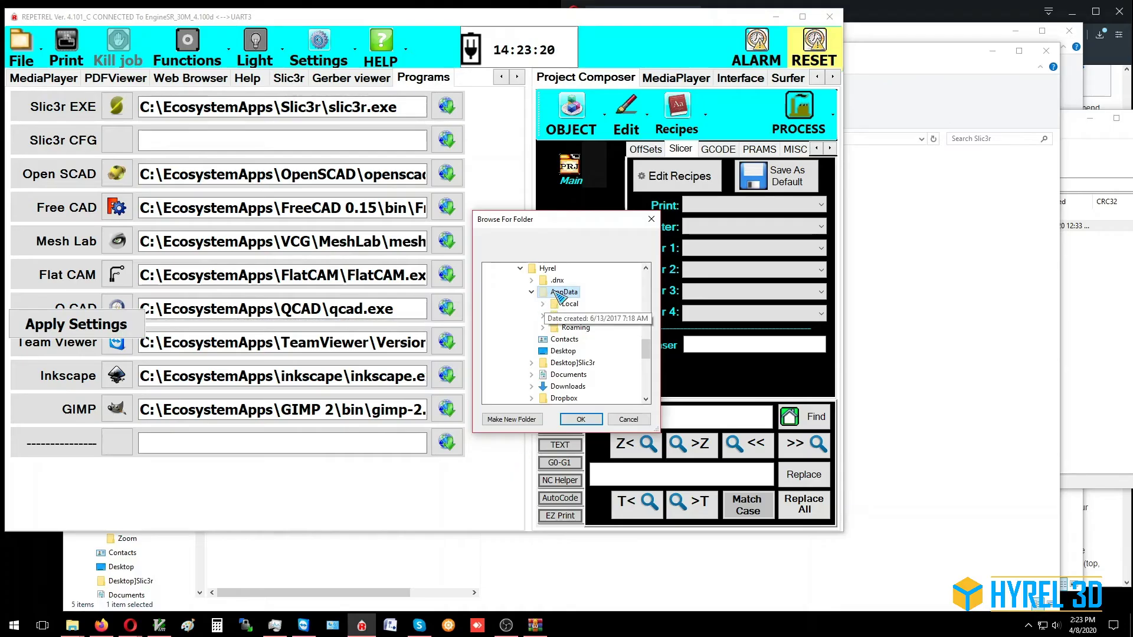
Step: Choose C:\Users\Hyrel\AppData\Roaming\Slic3r as the Slic3r CFG folder and apply settings
double_click(572, 328)
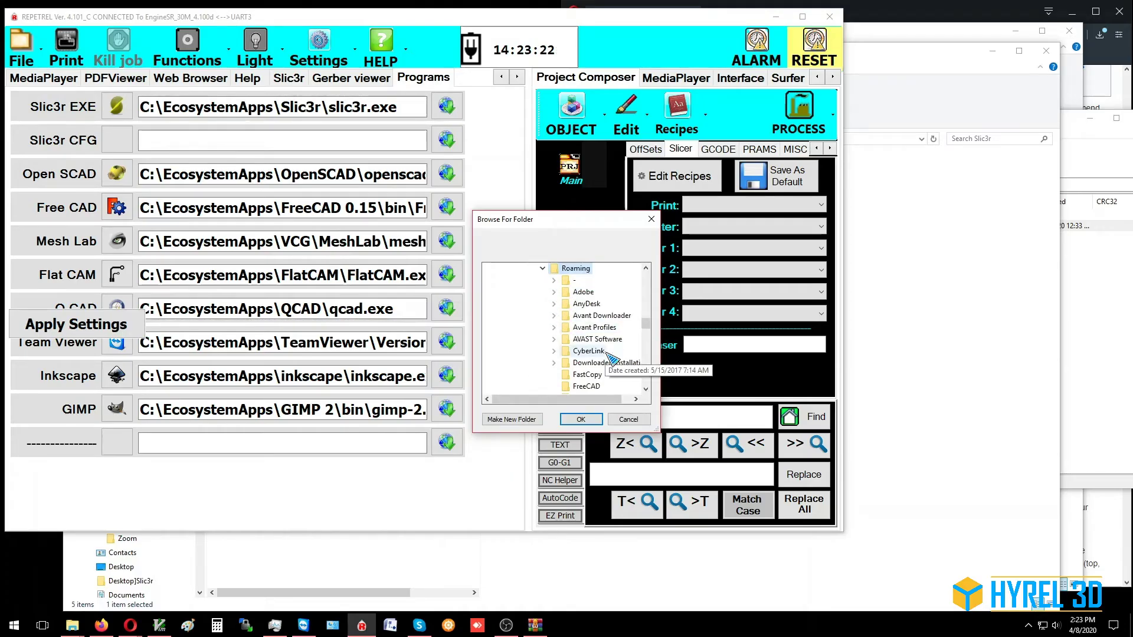
scroll(602, 366, down, 5)
scroll(603, 366, up, 1)
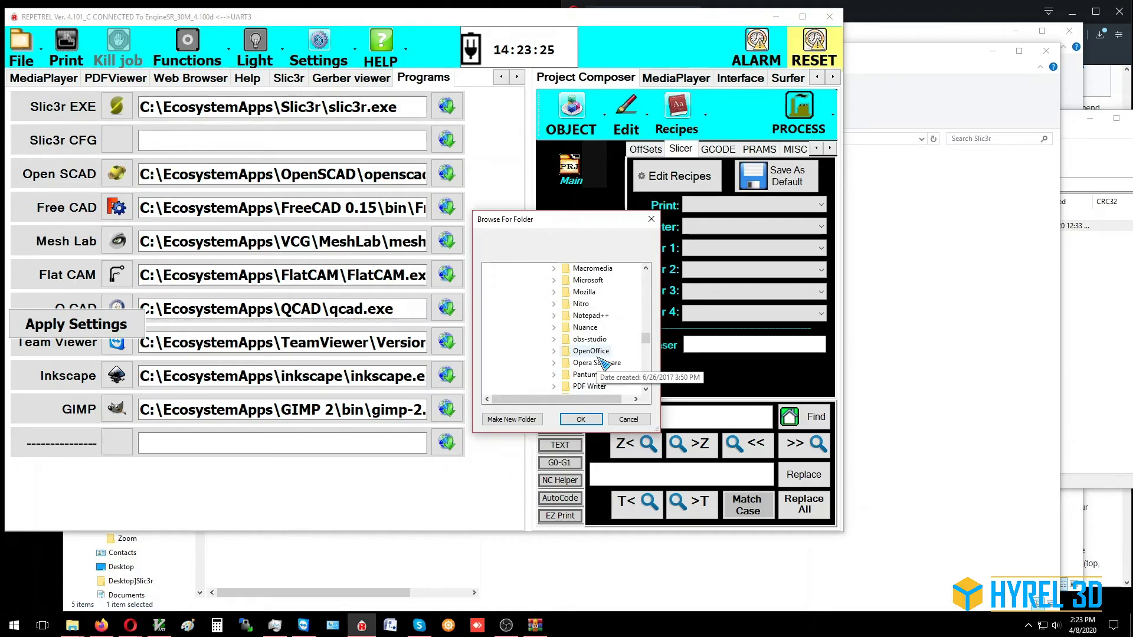
scroll(601, 361, down, 3)
double_click(581, 350)
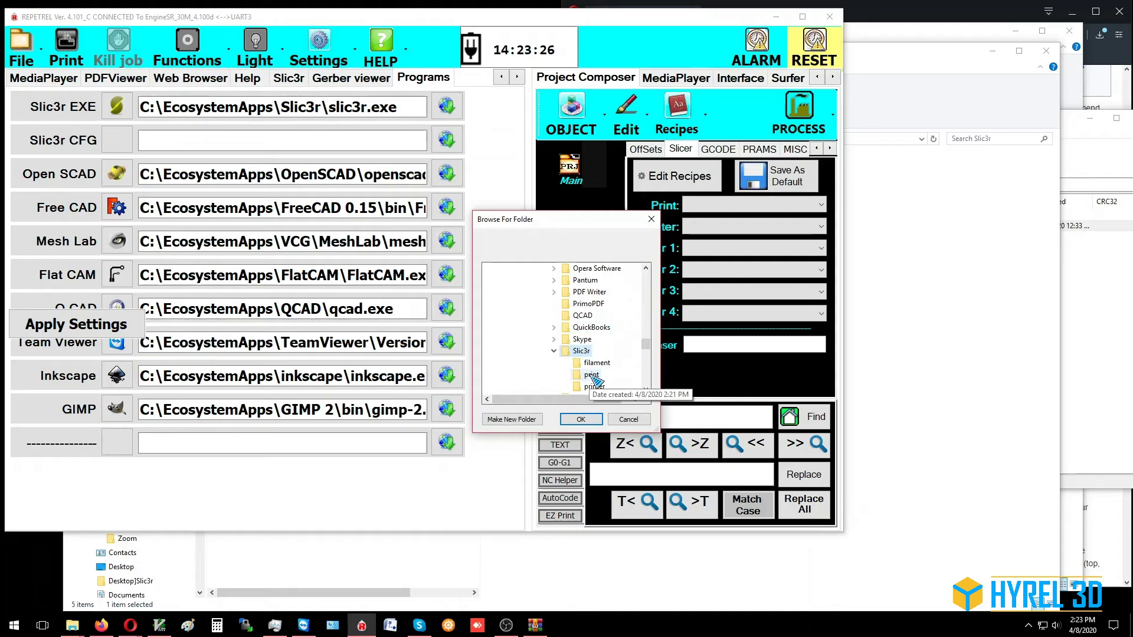
click(583, 419)
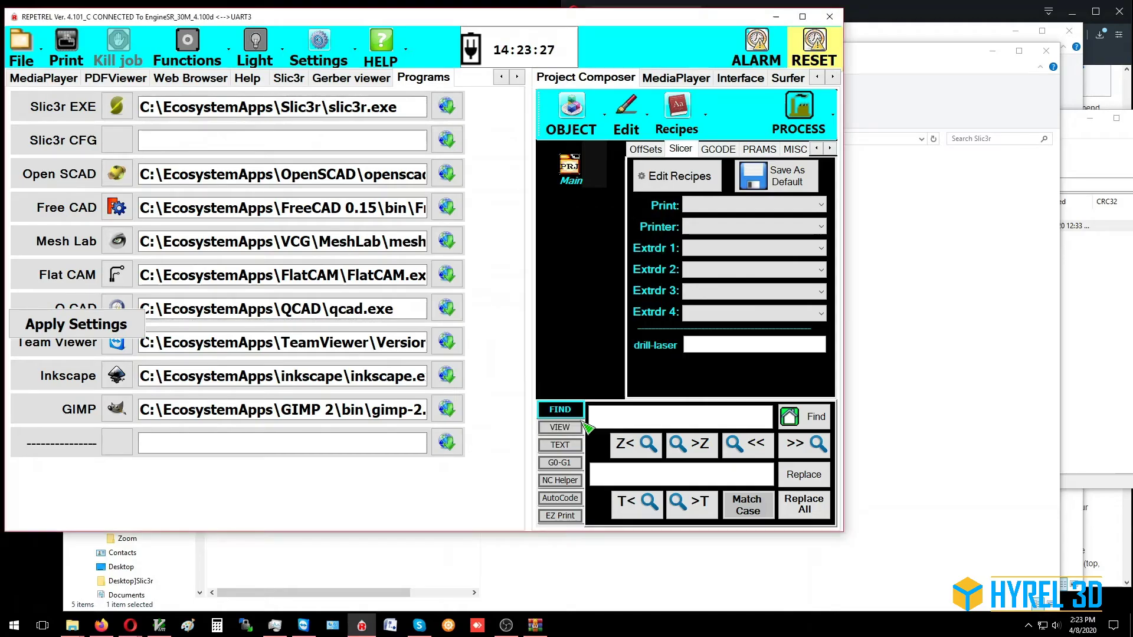
click(66, 333)
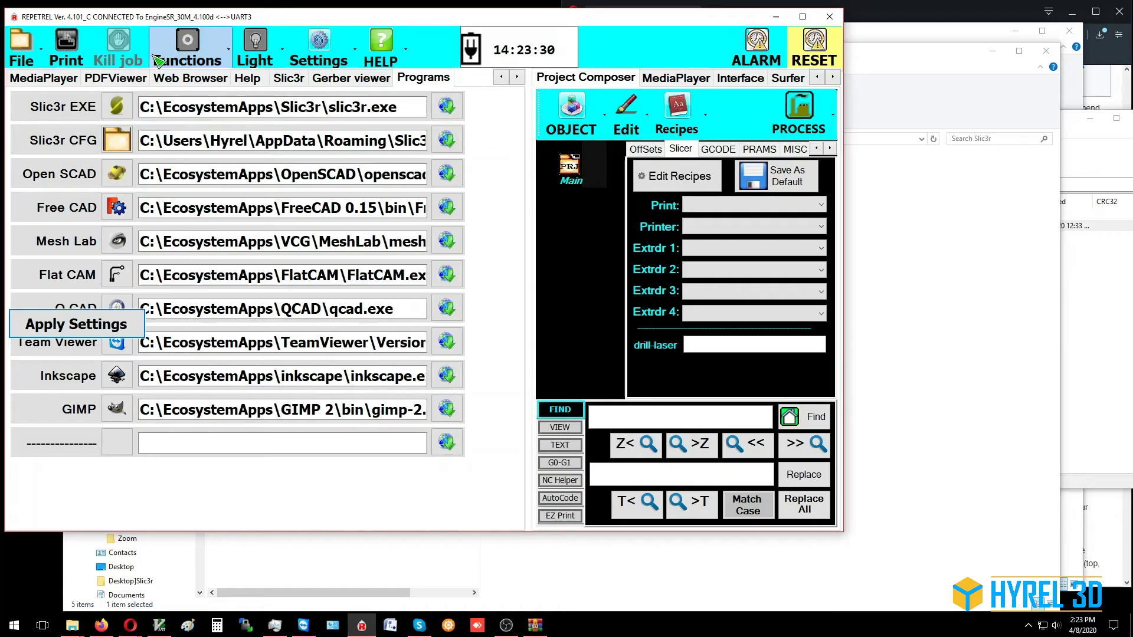
Step: Open Edit Recipes on the Slicer tab and drop down the print presets list
click(670, 178)
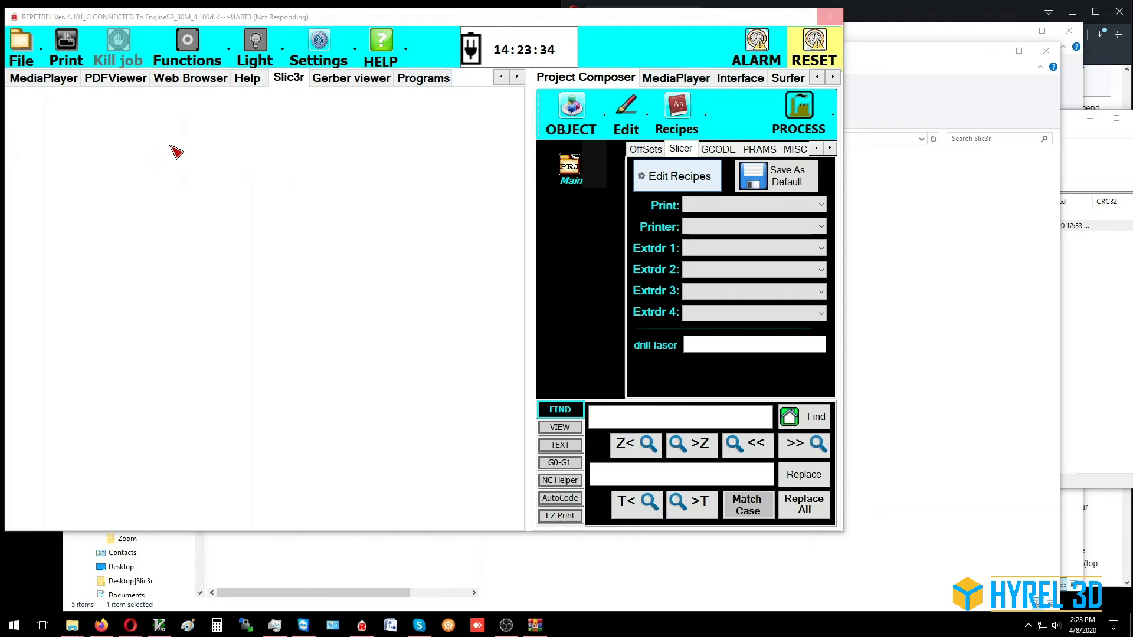
click(89, 136)
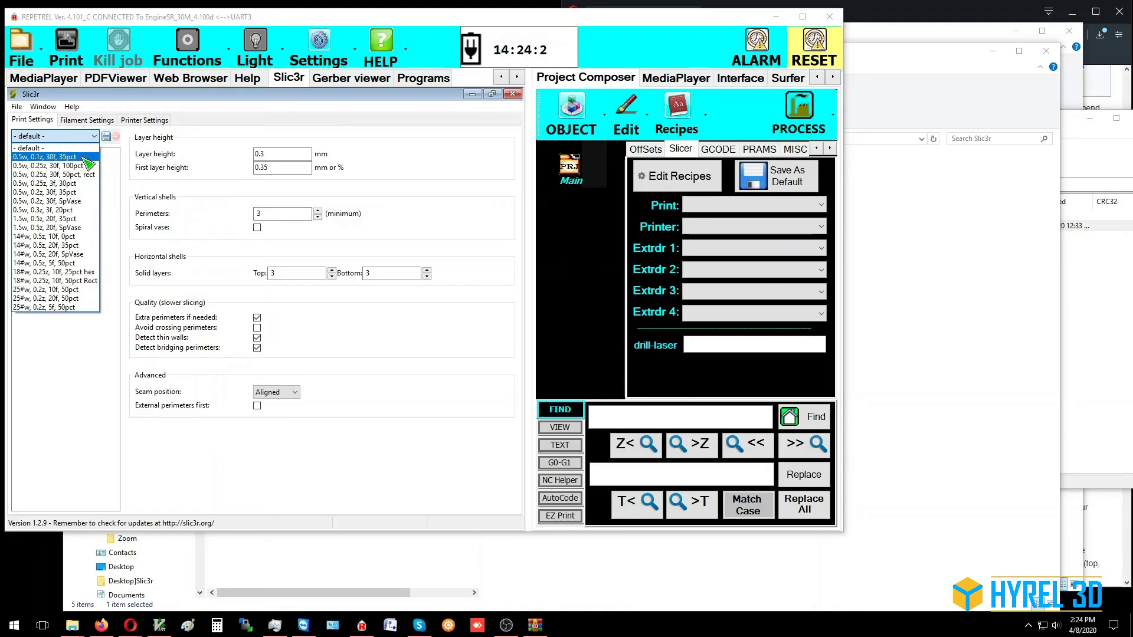
Step: Load the 0.5w, 0.25z, 3f, 30pct print preset and review support, filament and printer settings
click(81, 184)
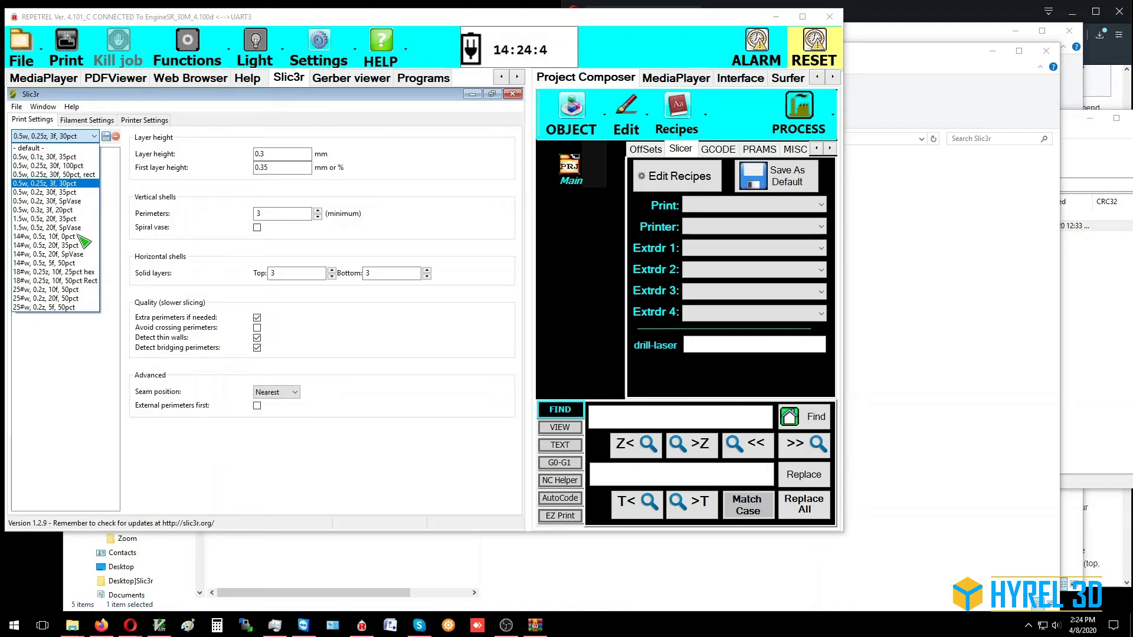
click(57, 187)
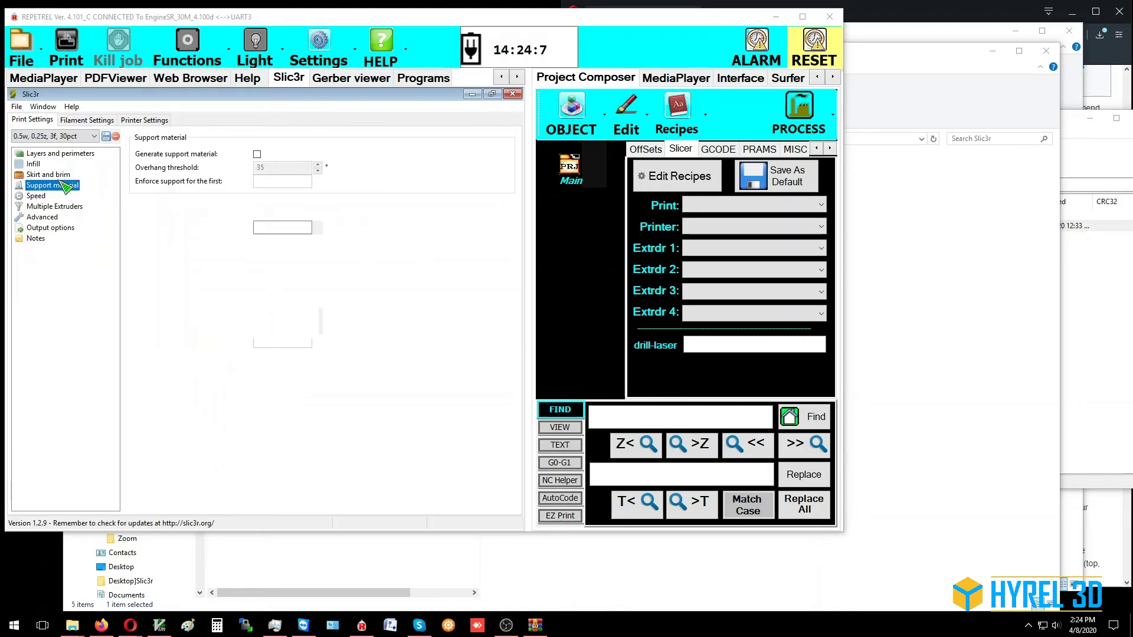
click(92, 121)
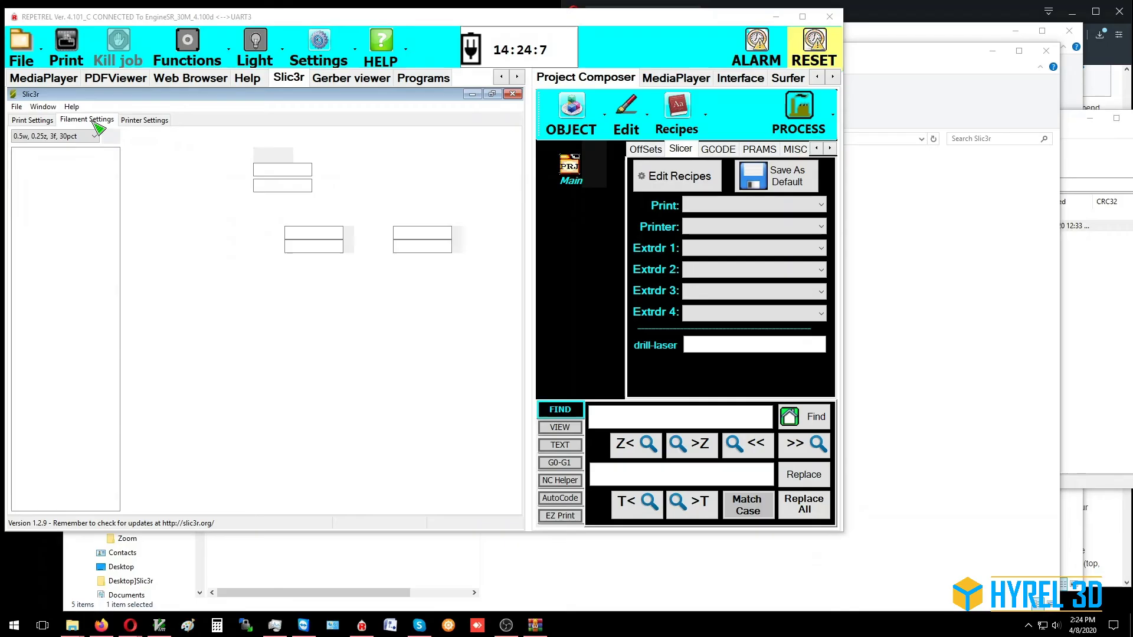
click(152, 120)
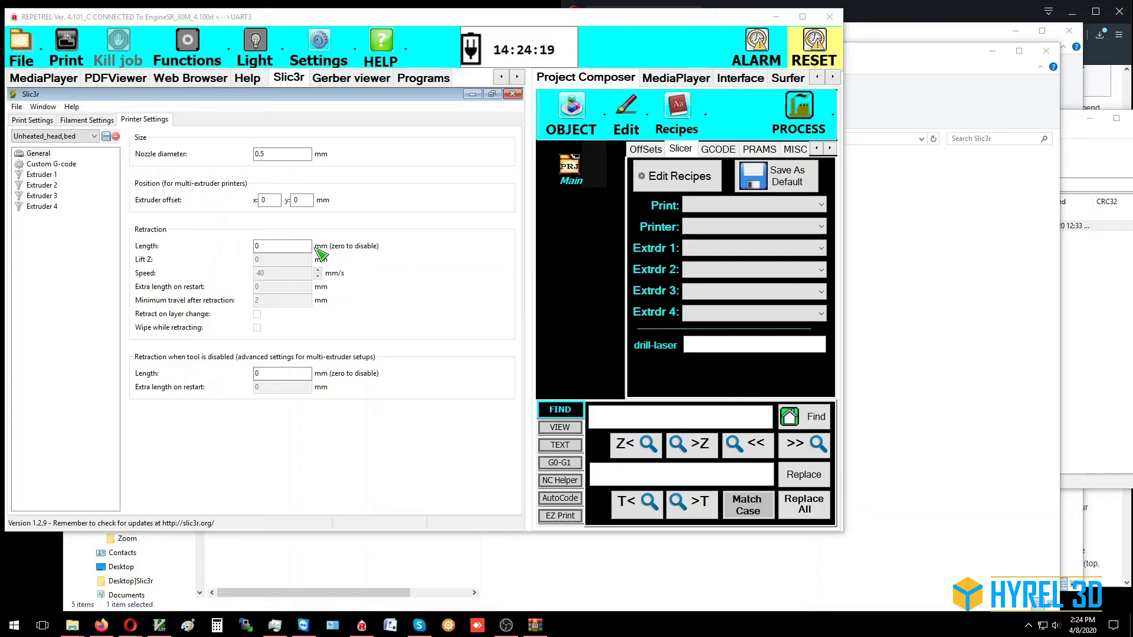
mouse_move(303, 246)
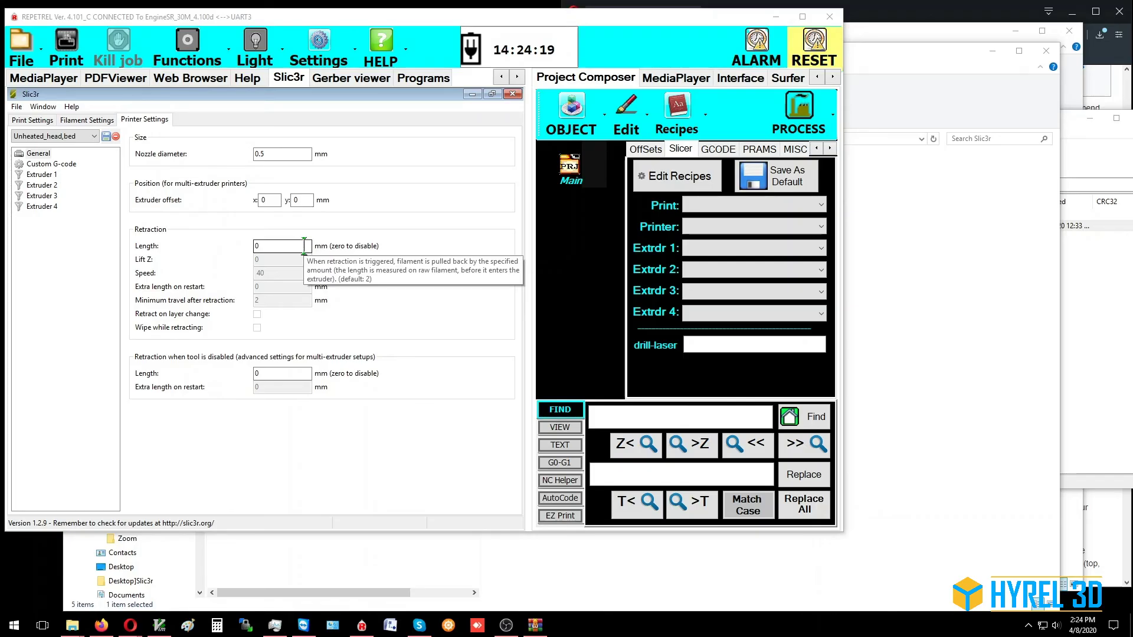
click(108, 138)
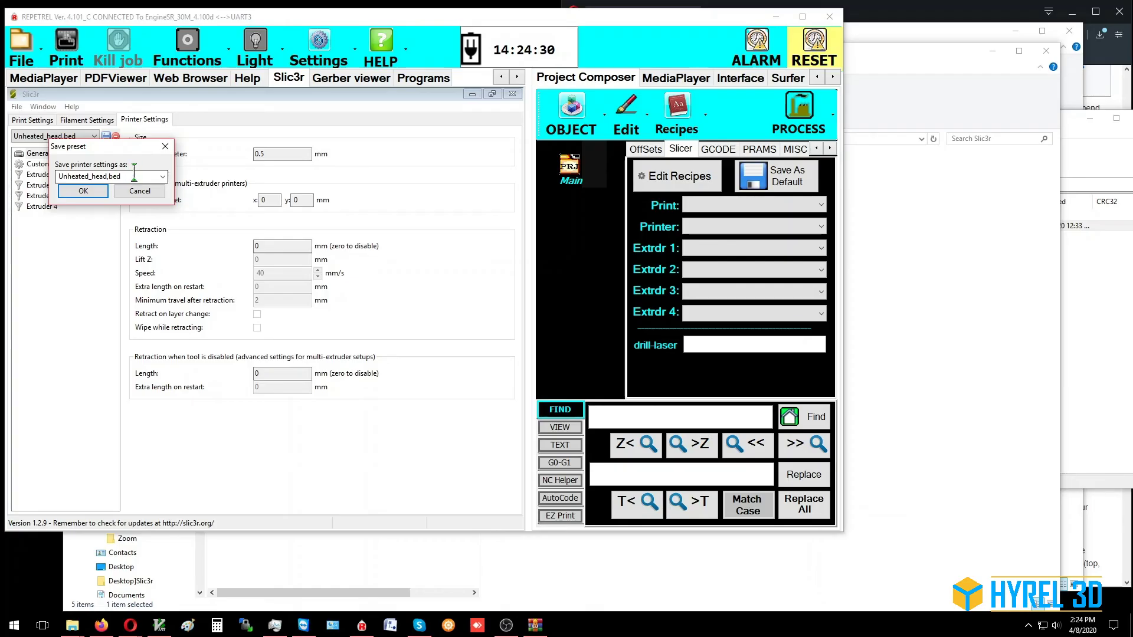
Step: Cancel the save-preset prompt and close the embedded Slic3r editor
click(154, 193)
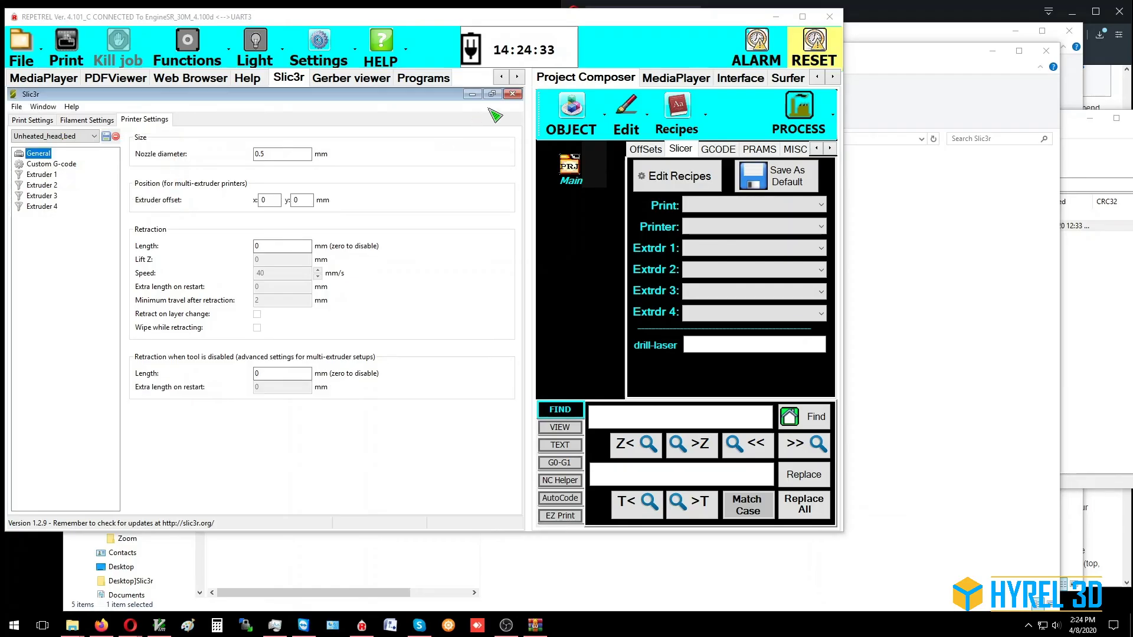
click(514, 95)
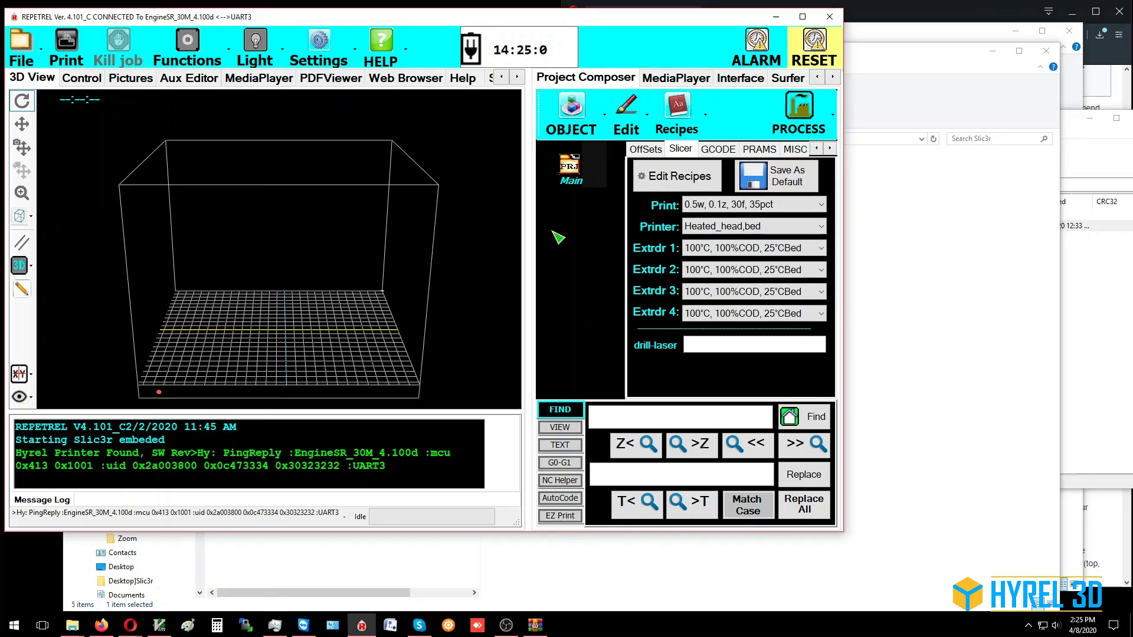
Step: Switch to Opera to show the Hyrel3D wiki Slicing page's Slic3r Recipes section
click(1113, 85)
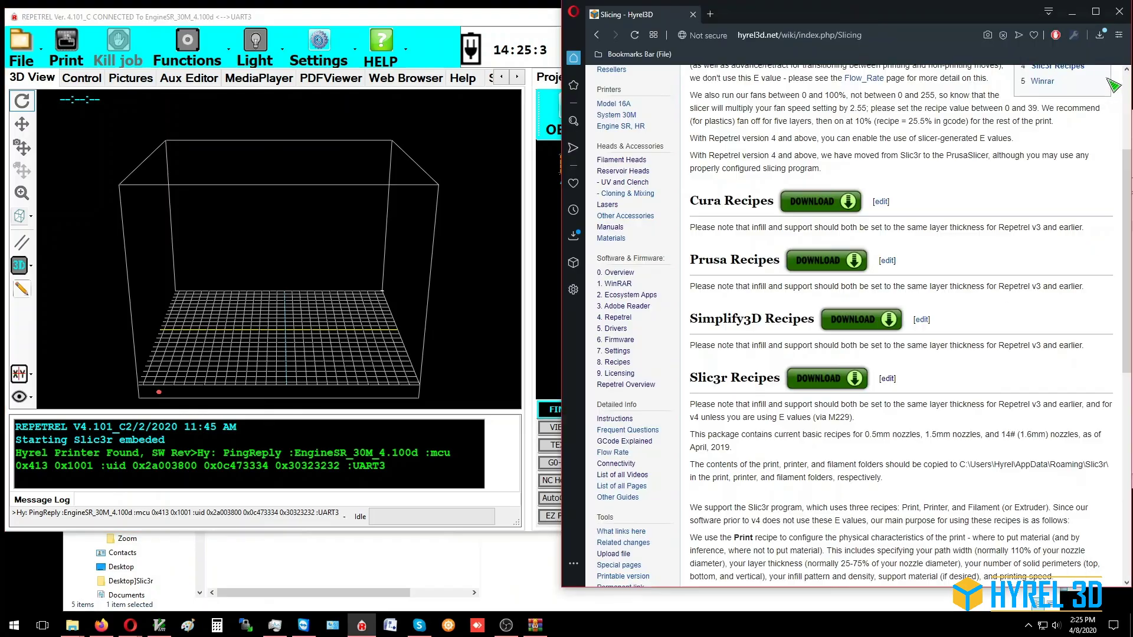